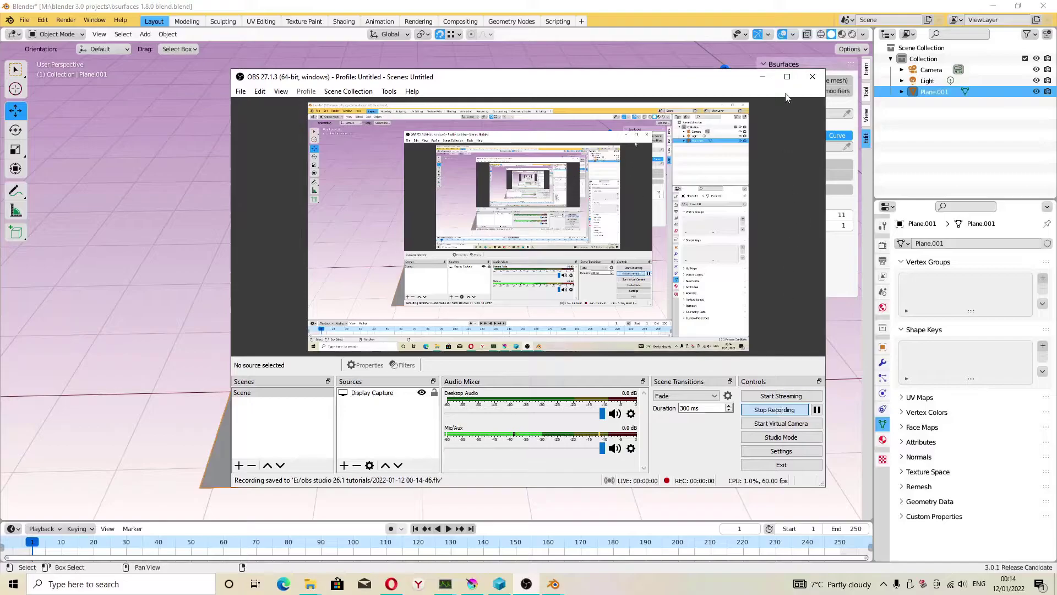
- Orbit and zoom the view to inspect the plane and its ridge from above
click(763, 76)
mouse_move(463, 270)
middle_down()
mouse_move(561, 374)
mouse_move(553, 315)
mouse_move(472, 294)
mouse_move(358, 293)
mouse_move(397, 338)
mouse_move(391, 319)
mouse_move(276, 323)
mouse_move(528, 372)
mouse_move(381, 283)
mouse_move(510, 341)
mouse_move(489, 332)
mouse_move(481, 386)
mouse_move(492, 378)
mouse_move(488, 309)
mouse_move(508, 296)
middle_up()
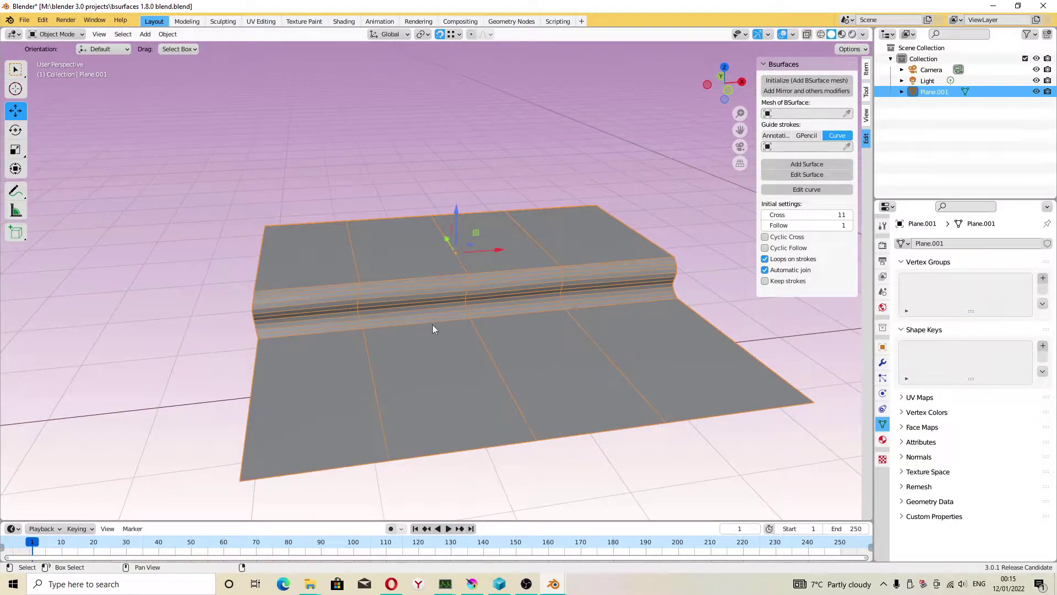
mouse_move(618, 330)
middle_down()
mouse_move(543, 326)
mouse_move(644, 347)
mouse_move(630, 407)
mouse_move(628, 316)
middle_up()
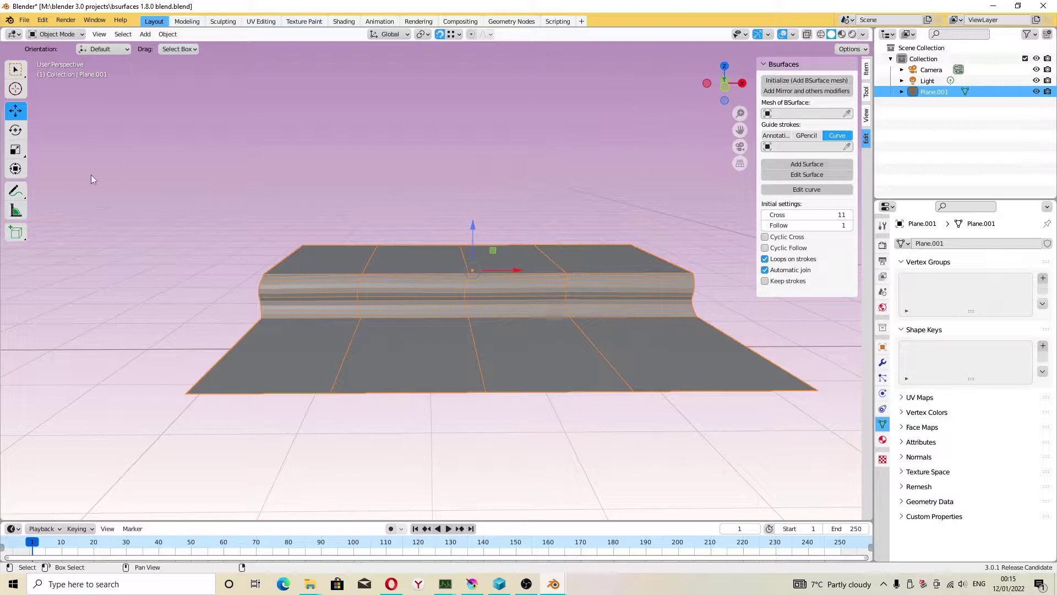
mouse_move(352, 288)
middle_down()
mouse_move(371, 316)
mouse_move(369, 368)
middle_up()
scroll(388, 349, down, 2)
scroll(505, 360, down, 1)
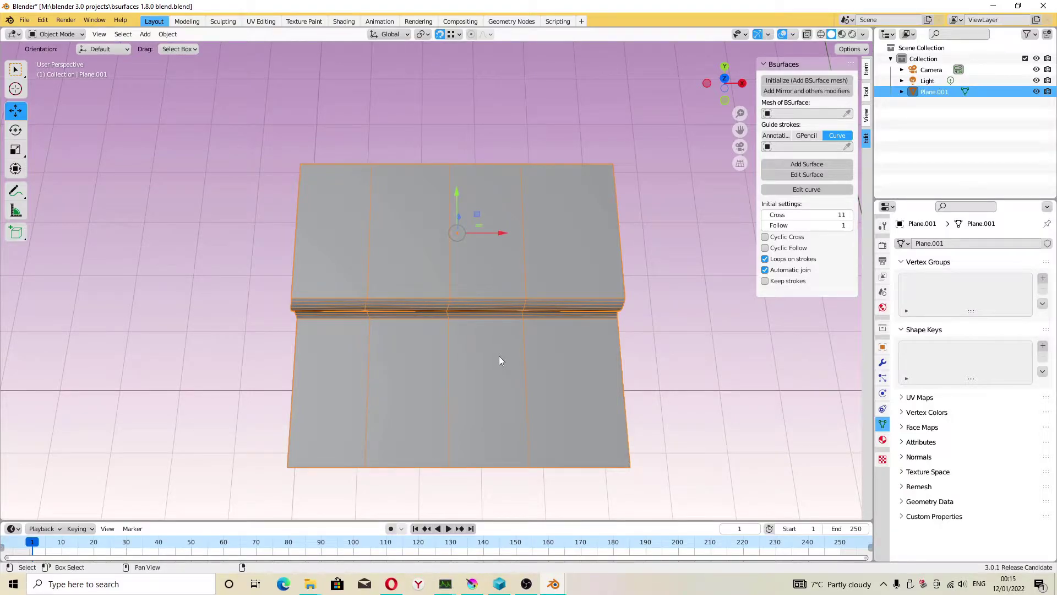
- Delete the old plane, initialize a new Bsurfaces mesh and rename it to loft
key(Delete)
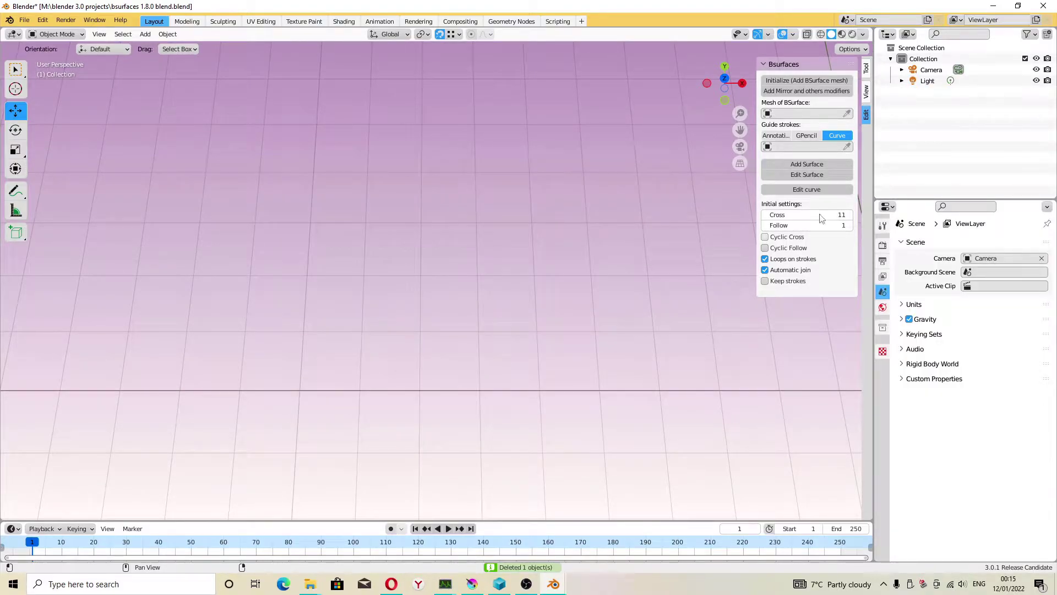
click(807, 80)
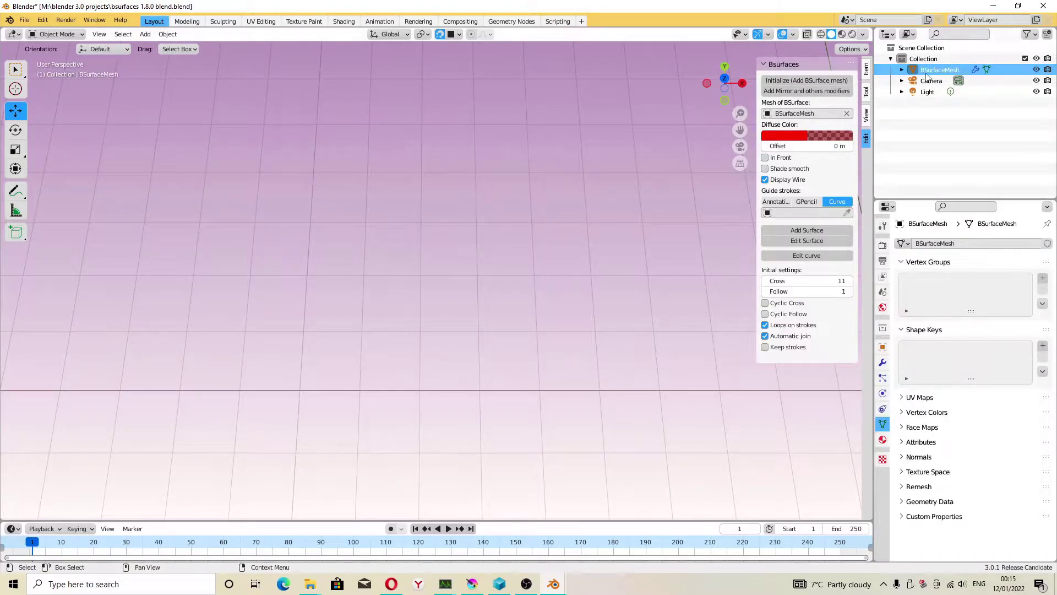
double_click(925, 68)
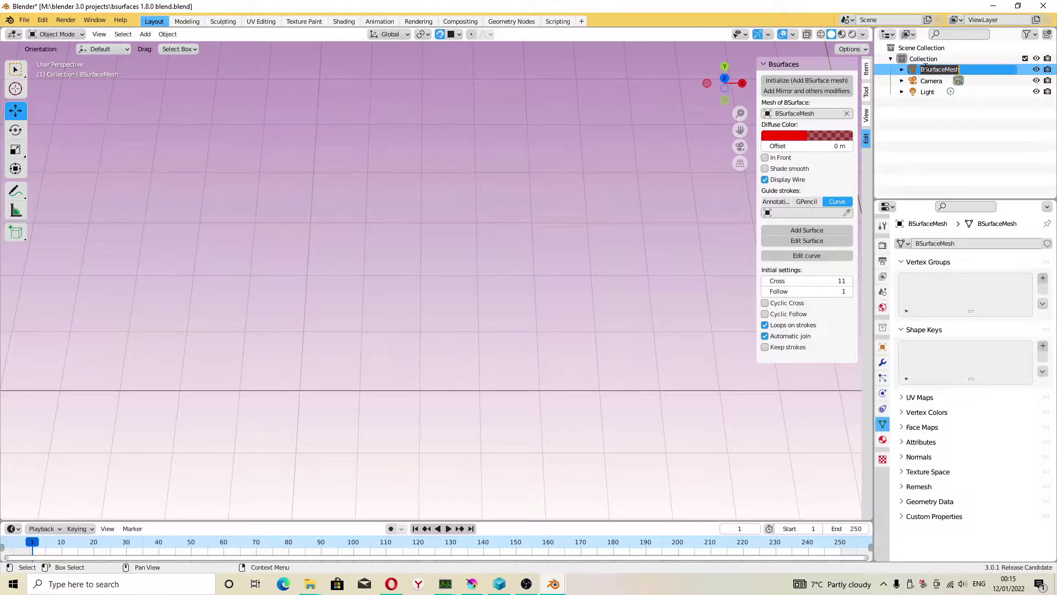
key(BackSpace)
text(loft)
key(Return)
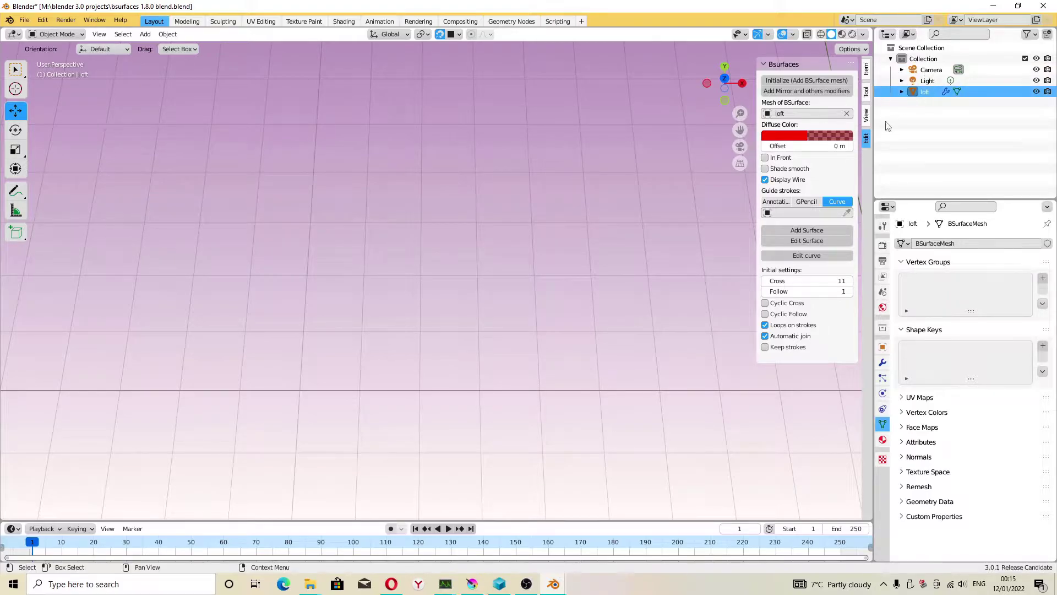
- Set the Bsurfaces diffuse colour to pale yellow at full opacity
click(819, 138)
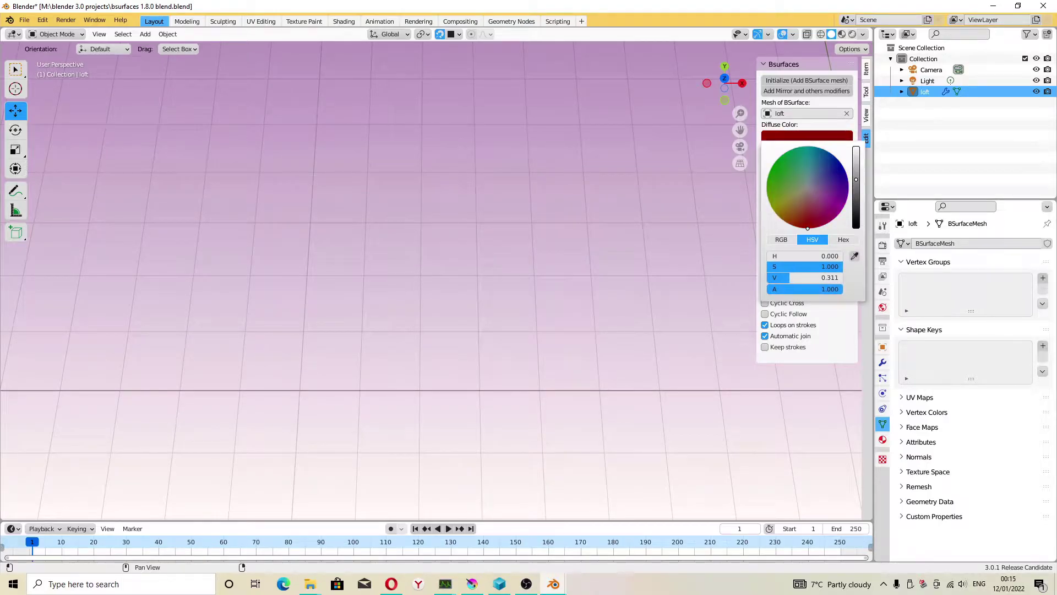
drag(856, 164, 855, 148)
click(809, 187)
mouse_move(808, 186)
mouse_down()
mouse_move(815, 182)
mouse_move(795, 198)
mouse_up()
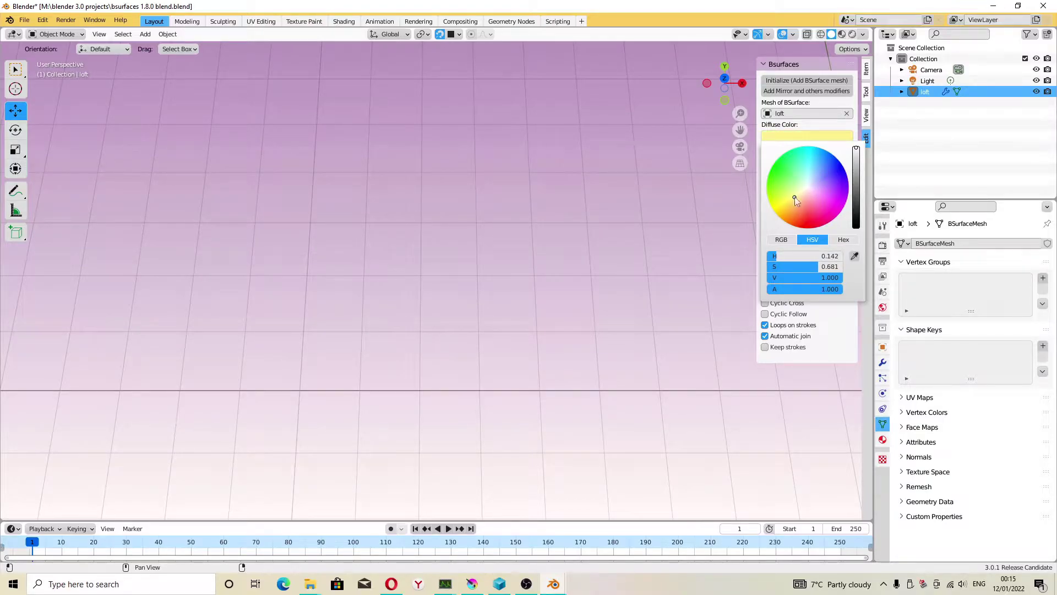
scroll(495, 248, down, 1)
scroll(495, 256, down, 2)
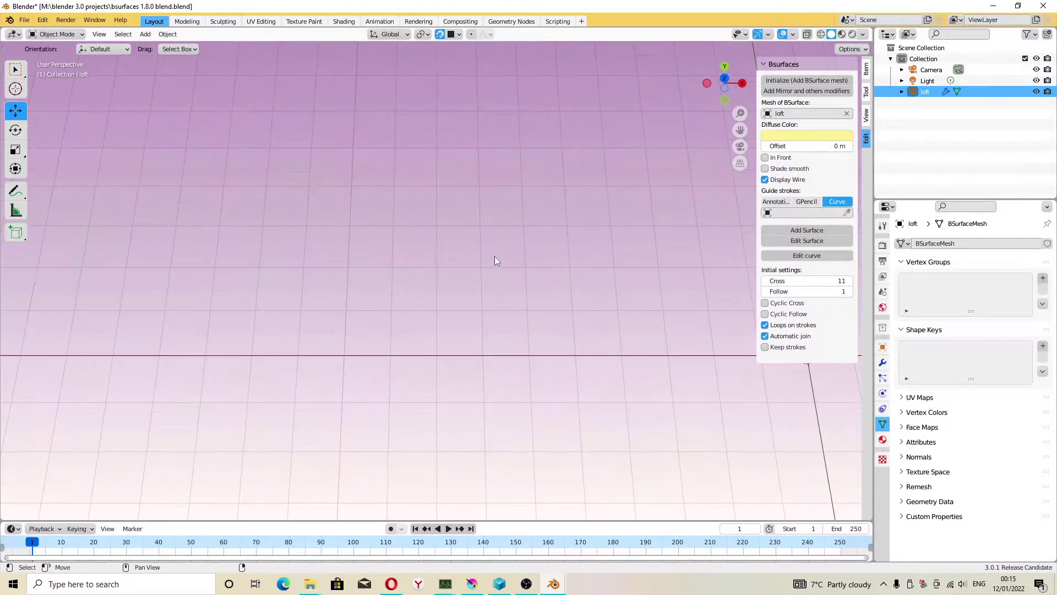
- Switch to an orthographic front view and set the guide strokes source to Annotation
middle_drag(494, 261, 510, 259)
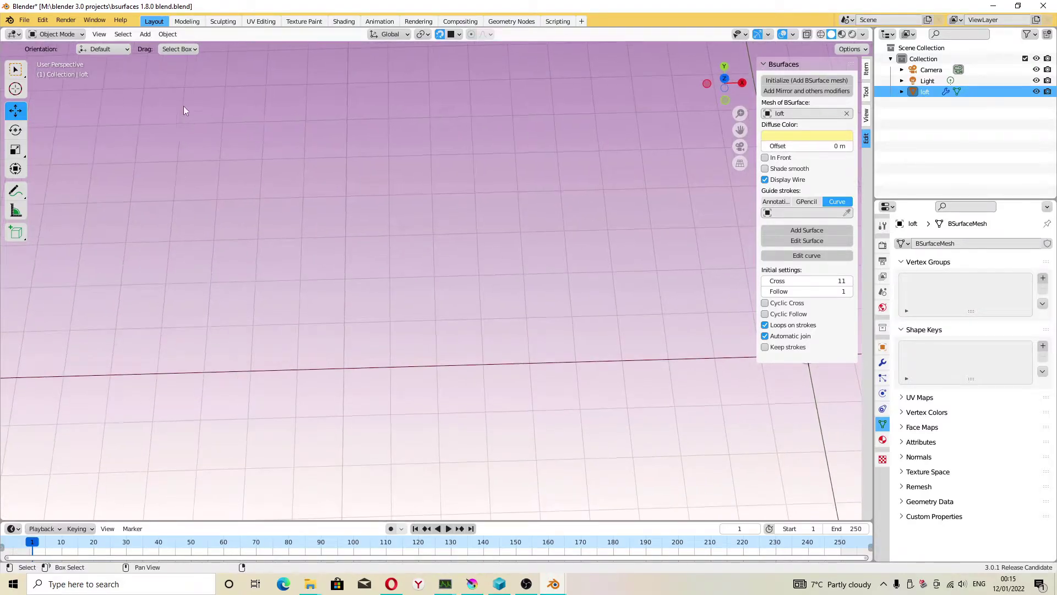
click(725, 83)
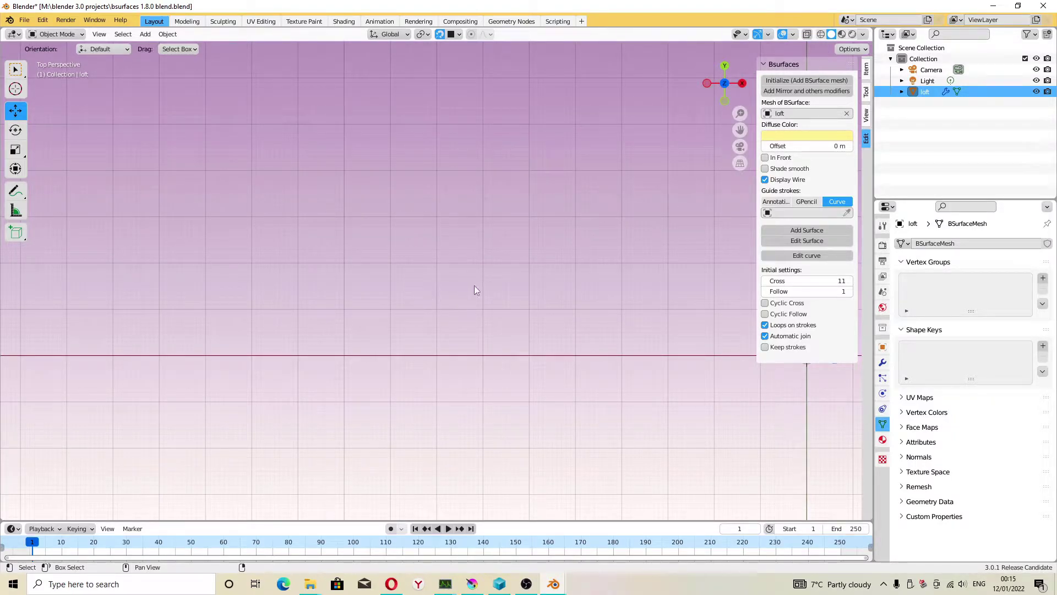
key(KP_5)
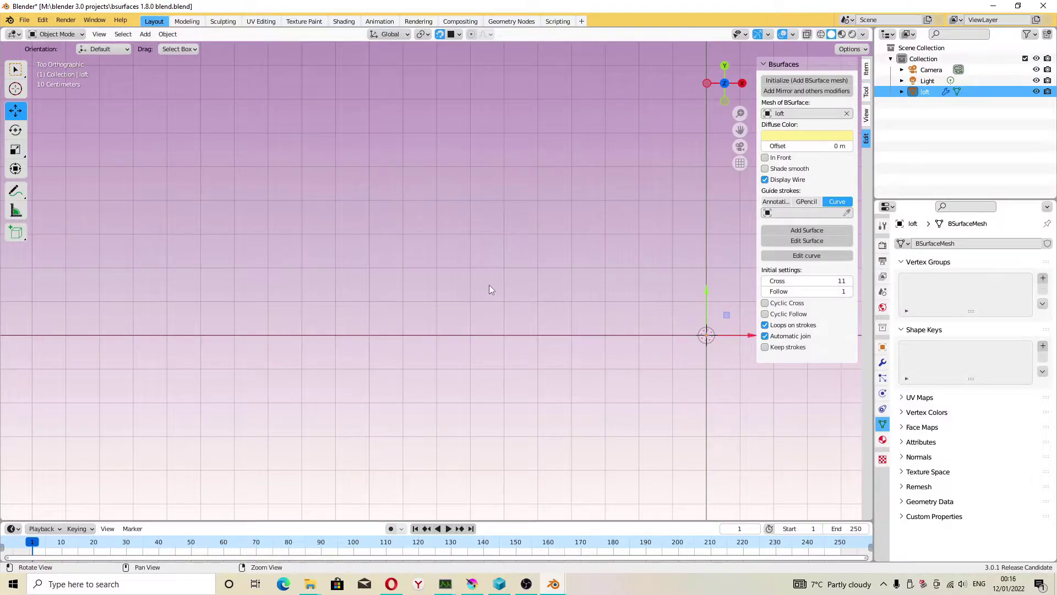
mouse_move(489, 288)
middle_down()
mouse_move(482, 145)
mouse_move(467, 160)
mouse_move(710, 179)
middle_up()
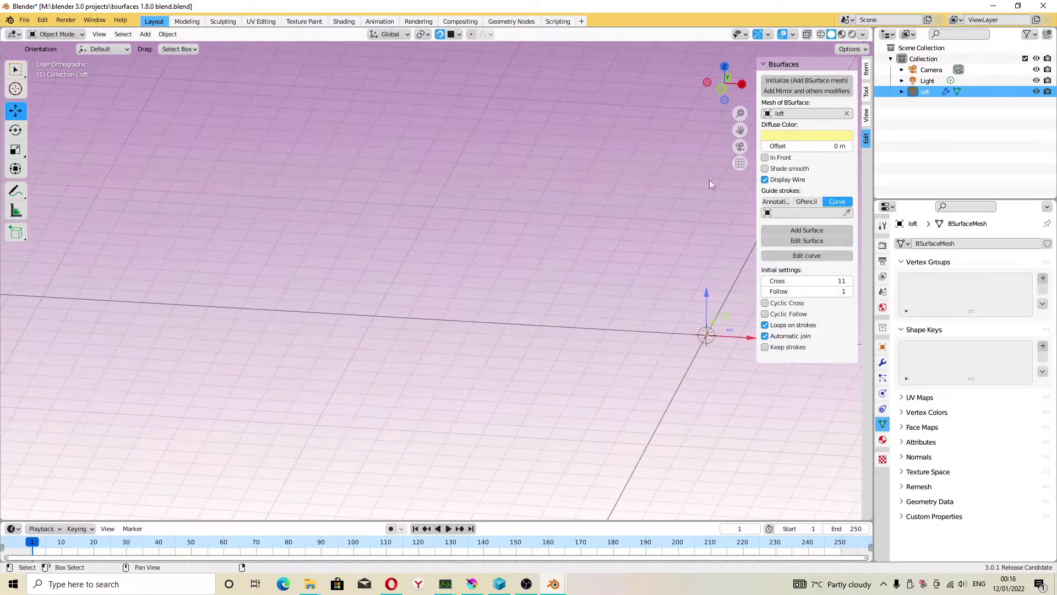
click(724, 92)
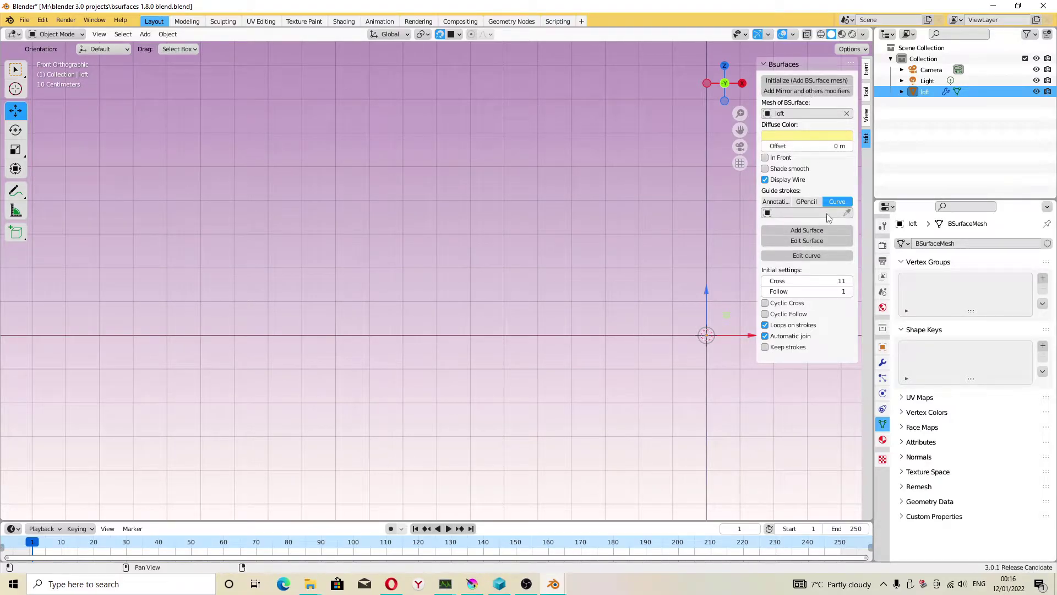
click(784, 202)
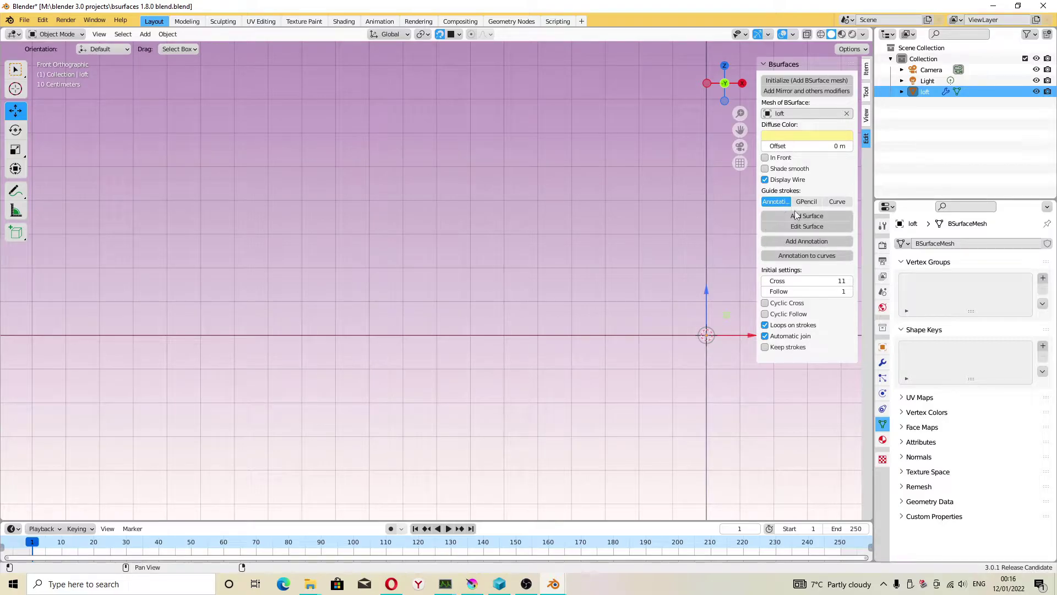
- Draw a closed rounded-rectangle annotation loop left of the origin, then return to the Move tool
click(807, 245)
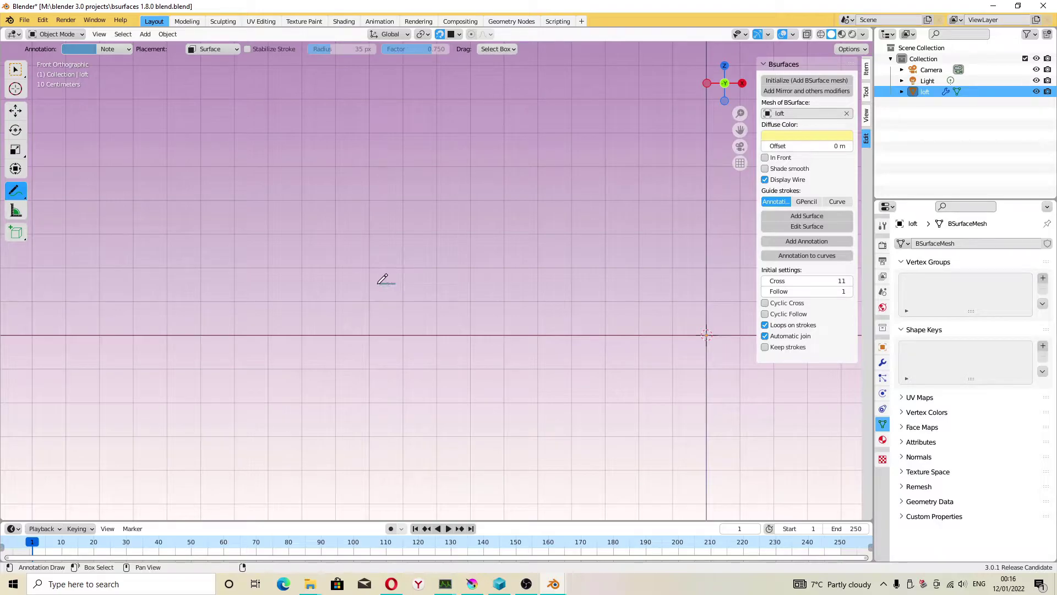
mouse_move(357, 345)
mouse_down()
mouse_move(407, 364)
mouse_move(453, 331)
mouse_move(450, 290)
mouse_up()
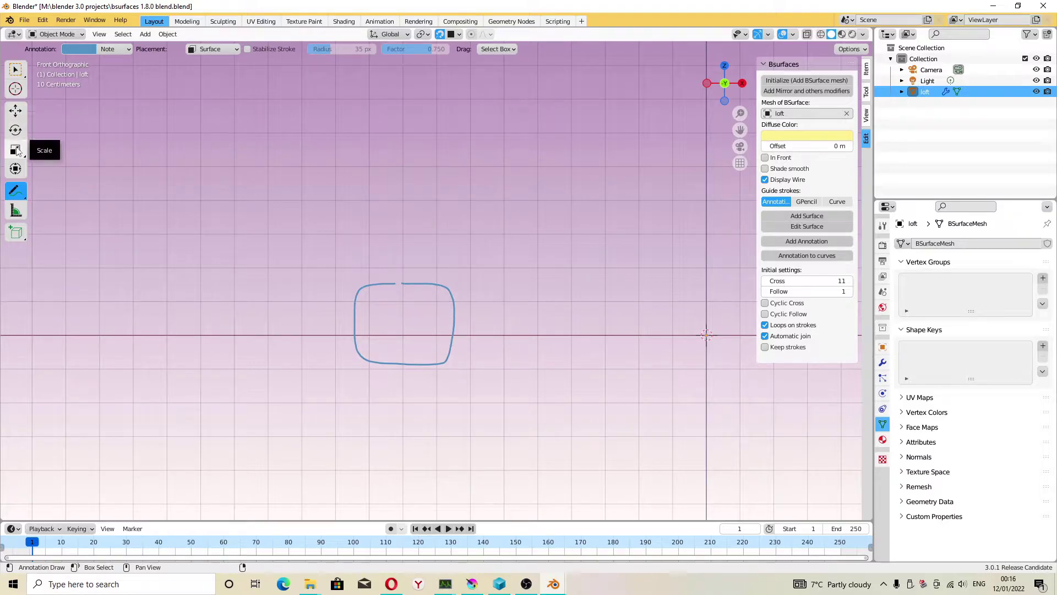
click(15, 111)
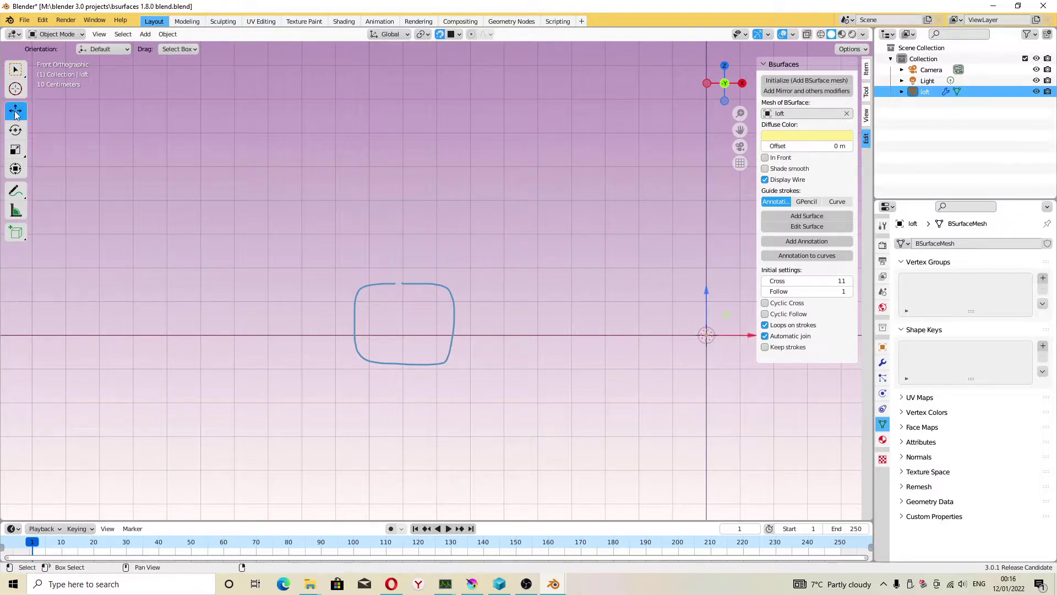
- Convert the annotation to curve Annotation_curve.001, select all its points, and set Resolution Preview U to 3
click(809, 257)
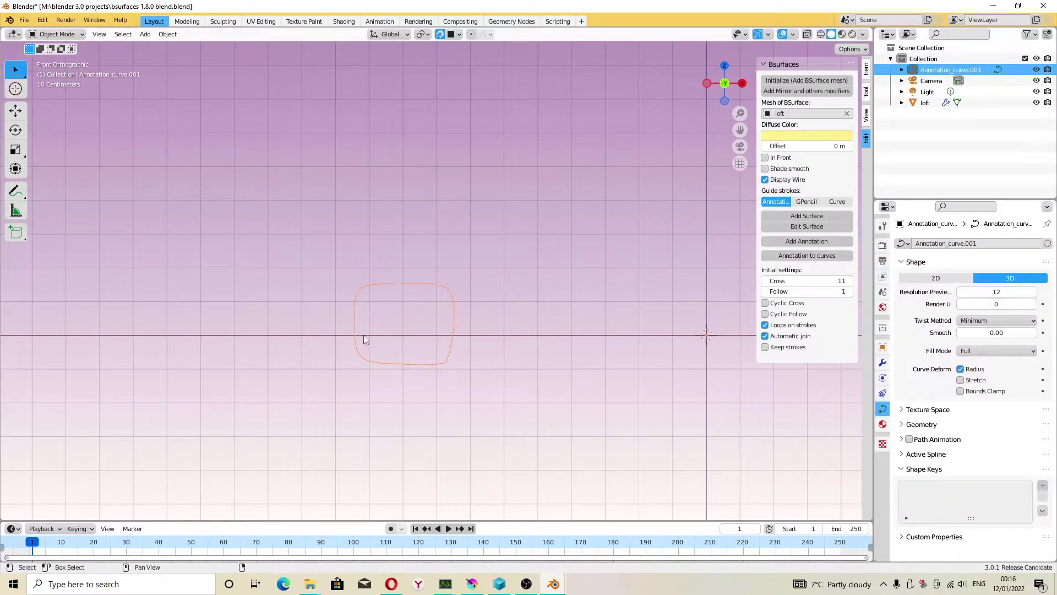
click(55, 34)
click(52, 55)
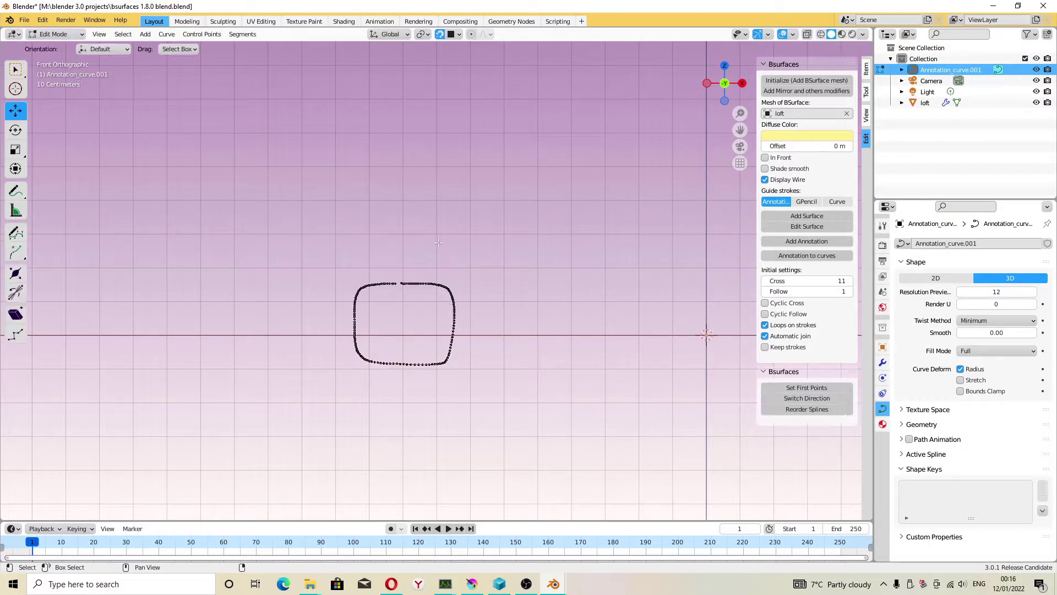
key(a)
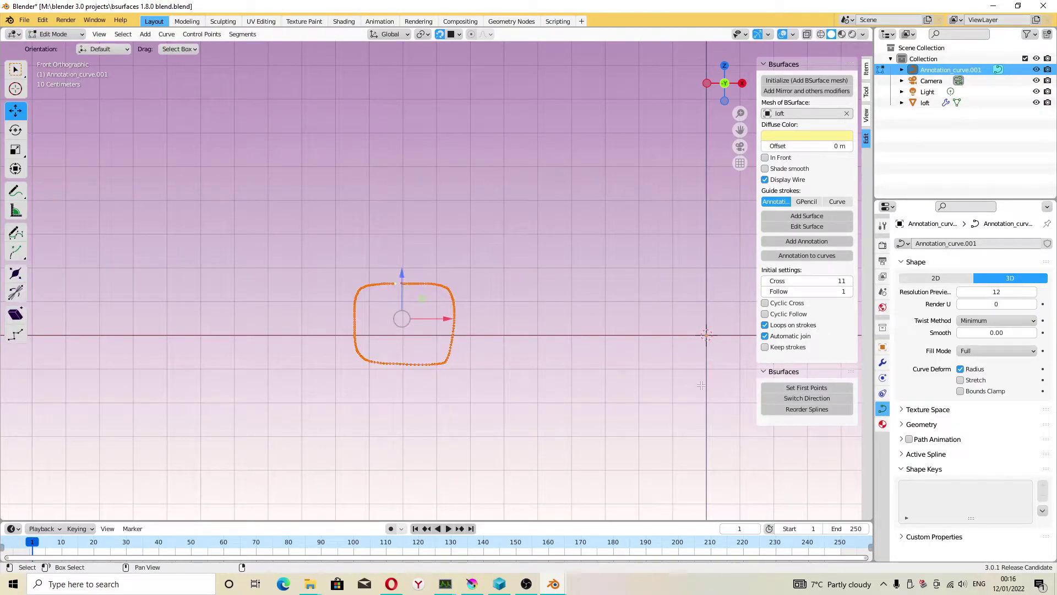
scroll(409, 312, up, 1)
scroll(409, 312, up, 3)
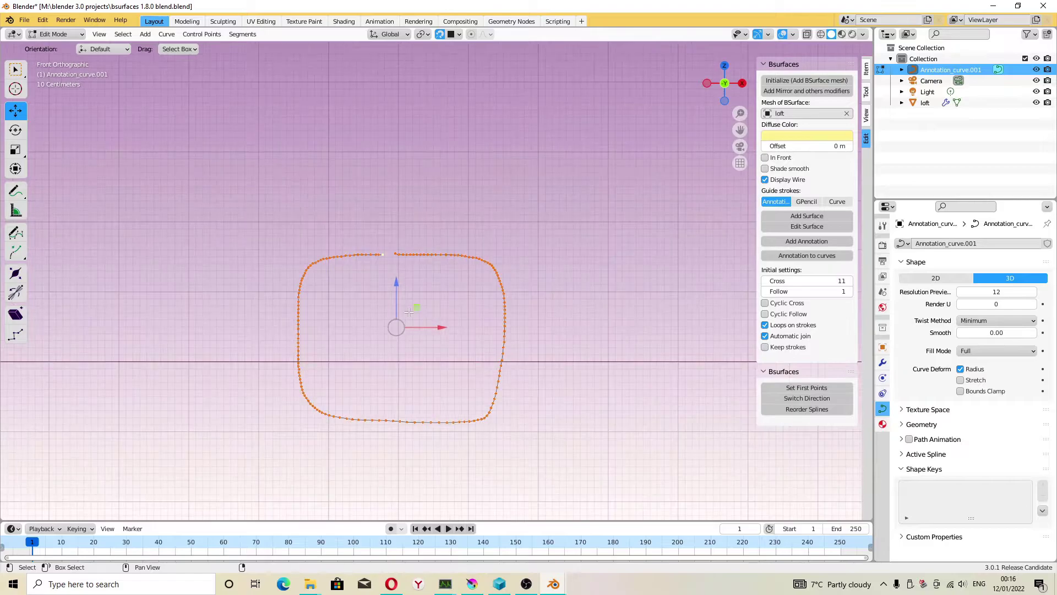
mouse_move(996, 292)
mouse_down()
mouse_move(970, 292)
mouse_move(1008, 292)
mouse_up()
- Save the project as bsurfaces 1.8.0 loft.blend in the blender 3.0 projects folder
click(25, 20)
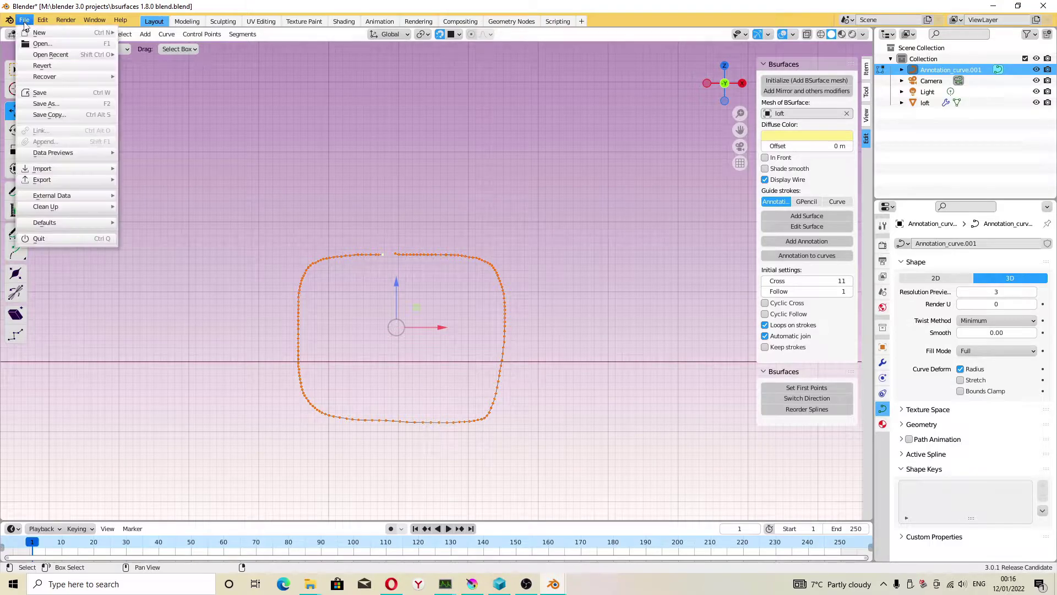
click(55, 104)
click(438, 442)
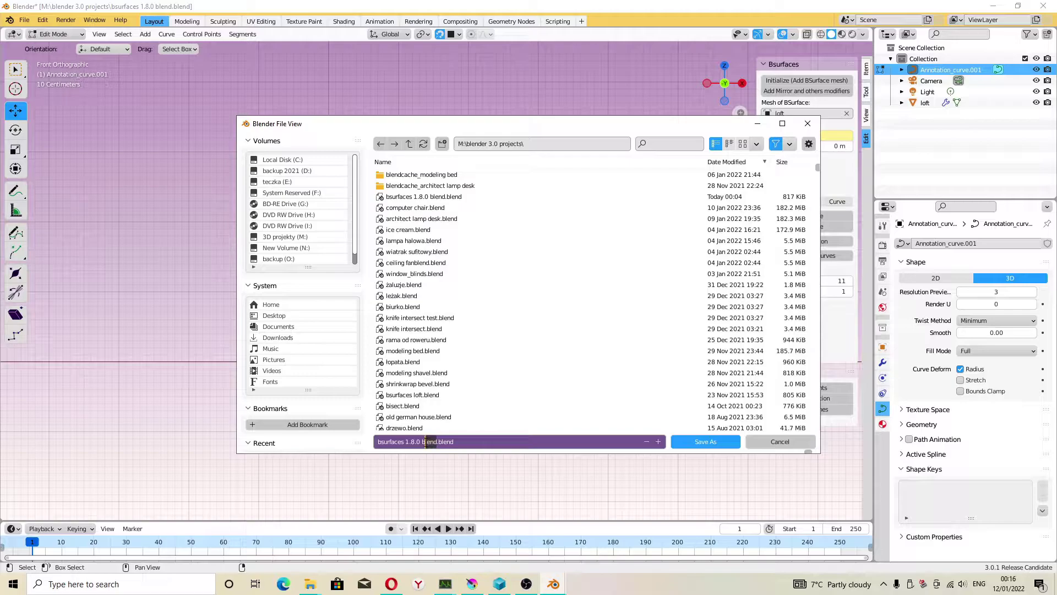
text(loft)
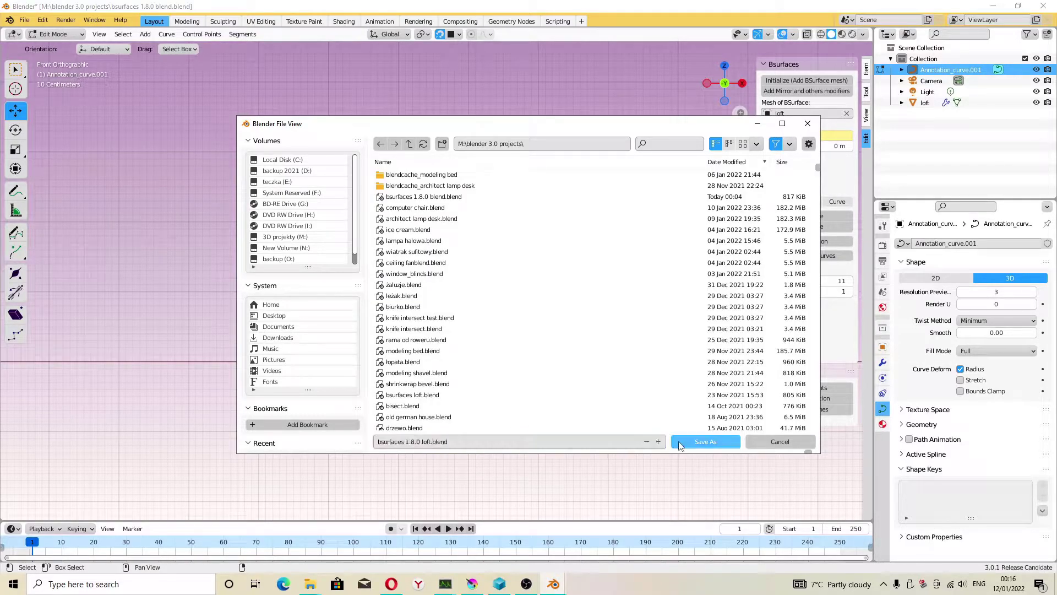
click(686, 444)
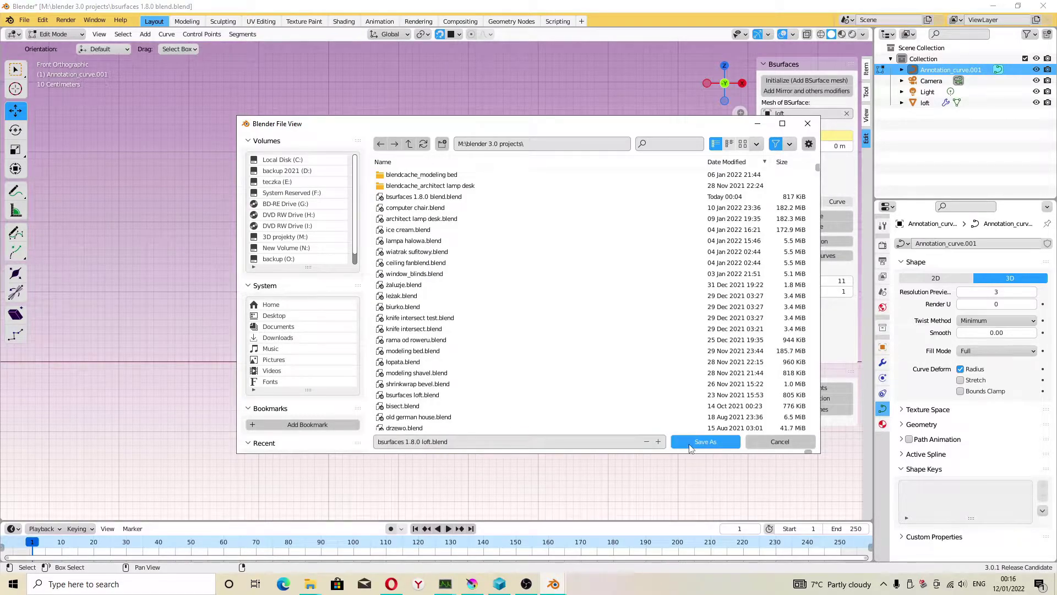
click(202, 35)
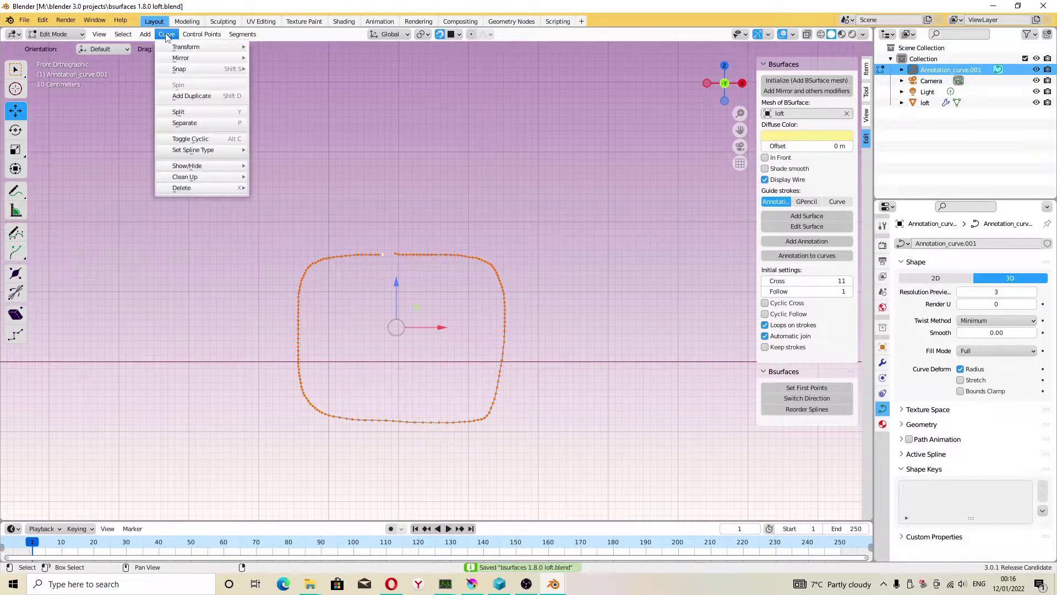
mouse_move(198, 177)
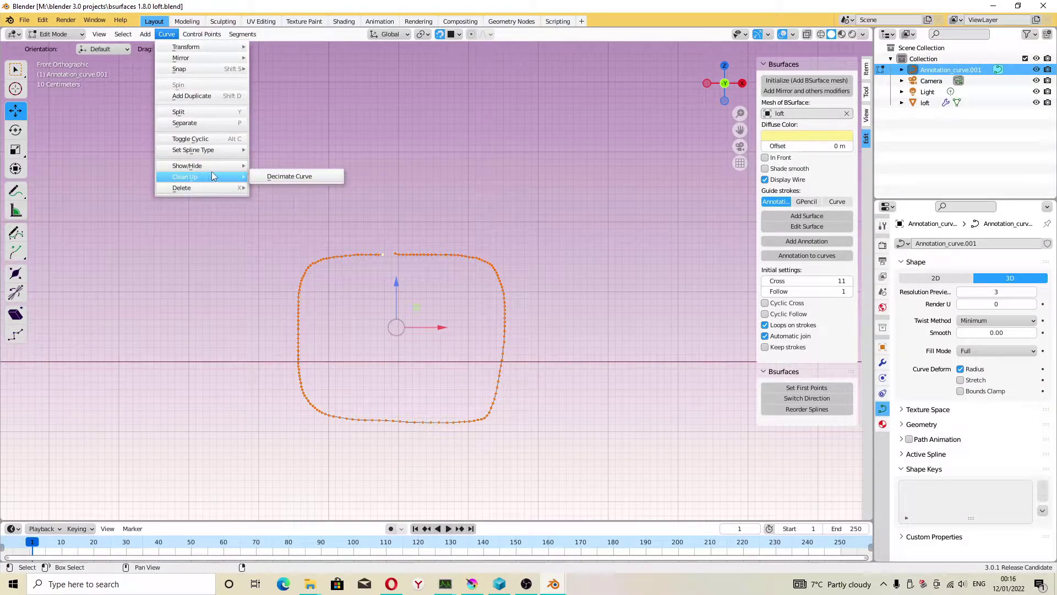
- Decimate the curve loop to ratio 0.065, then deselect and view it at an angle
click(287, 177)
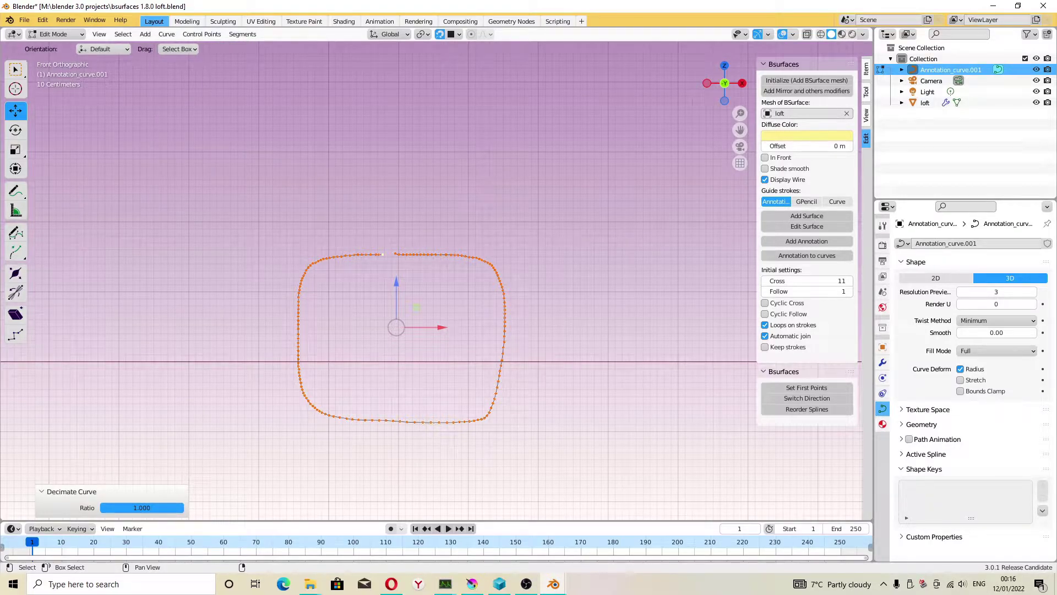
drag(165, 508, 81, 507)
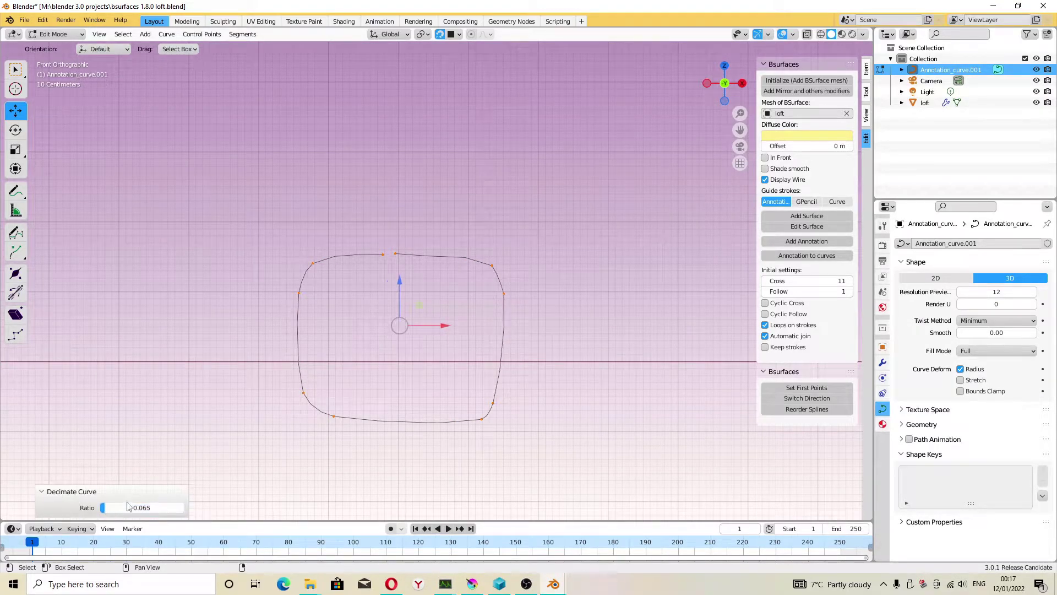
click(583, 331)
middle_drag(583, 331, 417, 394)
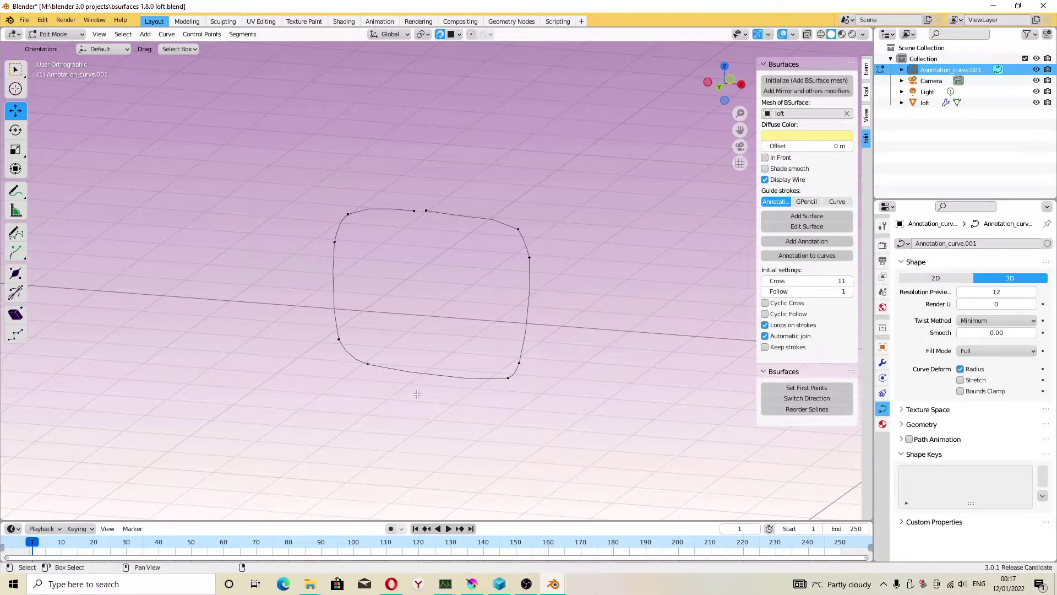
- Switch to perspective, frame the loop above the grid, and select all its control points
key(KP_5)
key(KP_5)
key(KP_5)
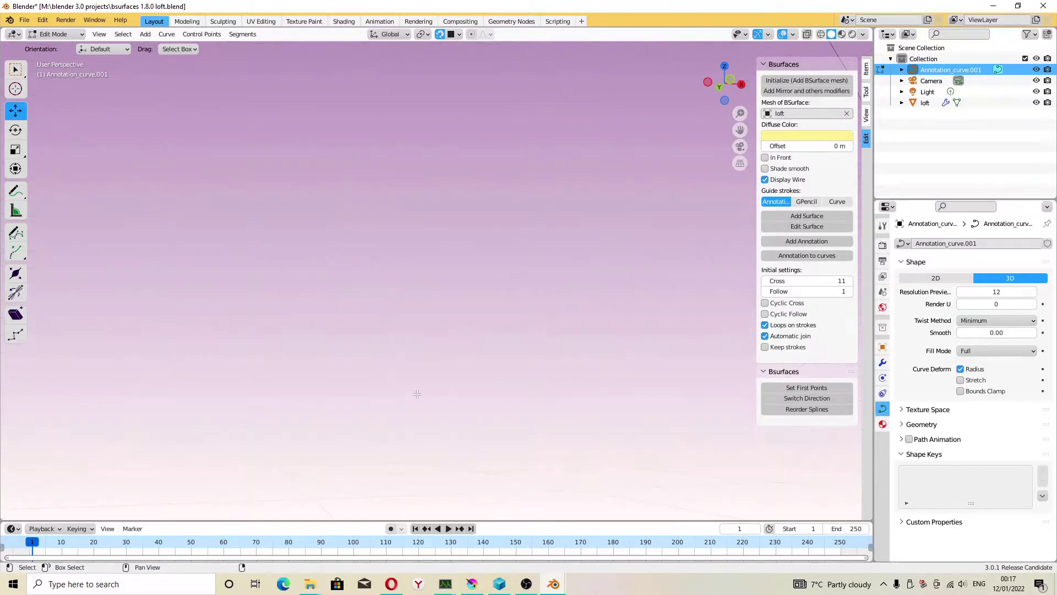
scroll(390, 399, down, 5)
mouse_move(389, 399)
middle_down()
mouse_move(394, 284)
mouse_move(519, 297)
mouse_move(503, 300)
mouse_move(506, 352)
mouse_move(472, 255)
mouse_move(493, 243)
mouse_move(401, 242)
mouse_move(379, 332)
mouse_move(437, 271)
mouse_move(419, 259)
mouse_move(507, 306)
mouse_move(315, 304)
mouse_move(479, 379)
middle_up()
click(389, 265)
key(b)
key(a)
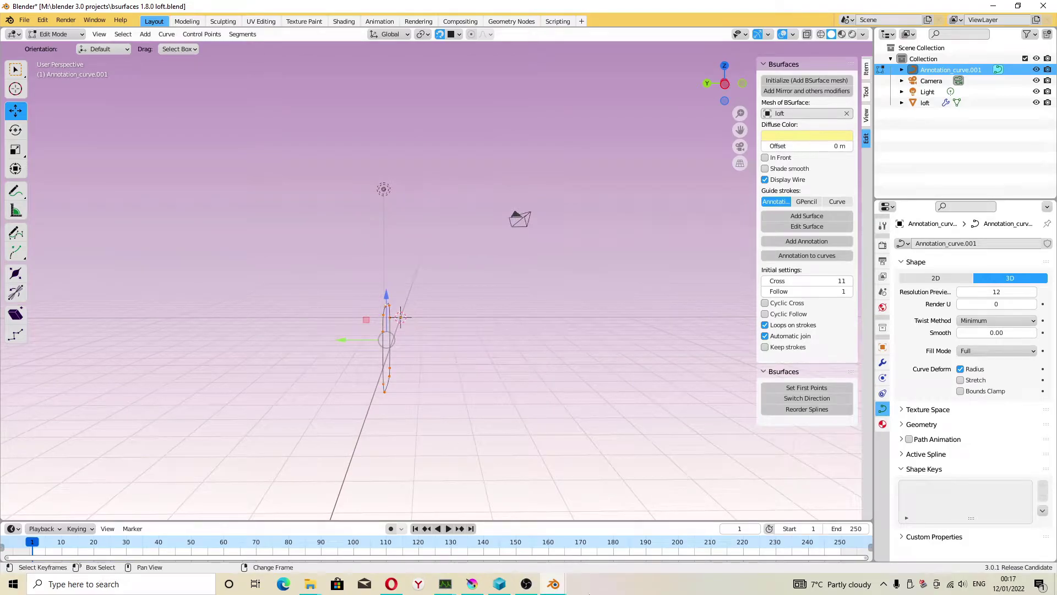
click(522, 583)
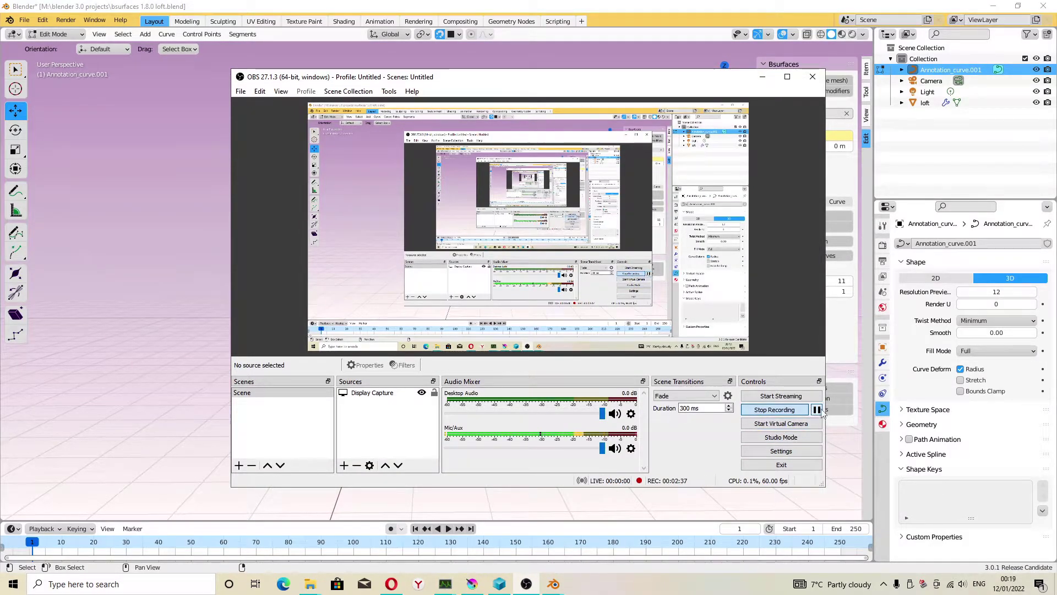
- Return the curve to Object Mode and snap the 3D cursor to the world origin
click(762, 77)
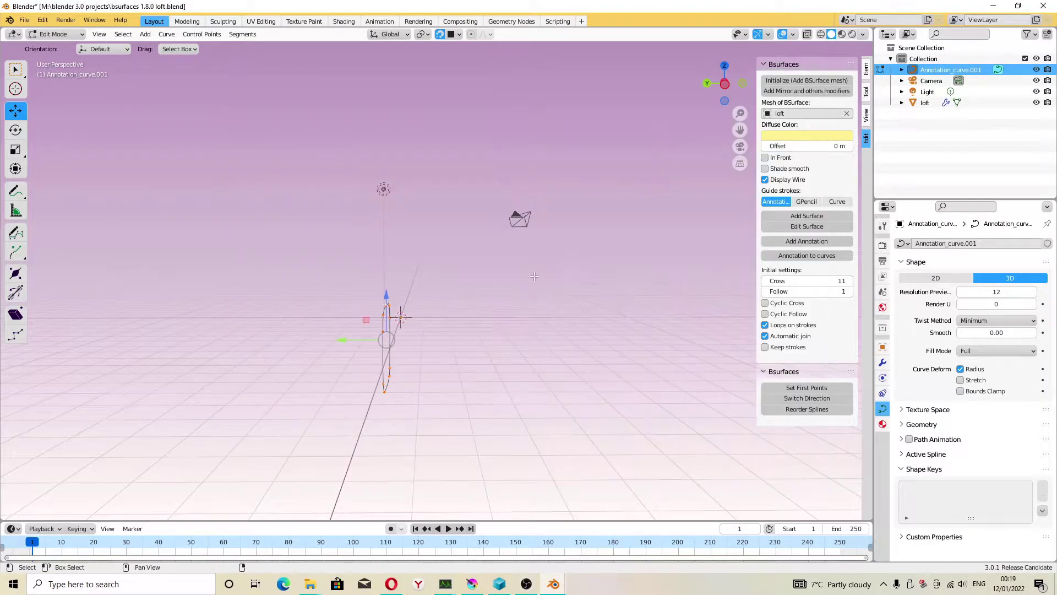
mouse_move(428, 304)
middle_down()
mouse_move(413, 355)
mouse_move(491, 388)
middle_up()
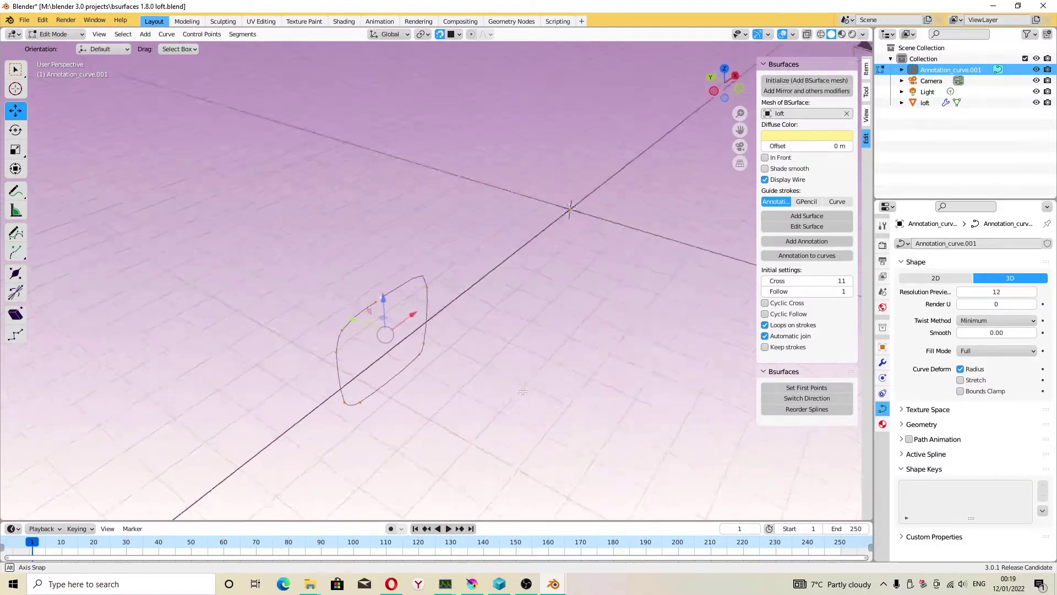
middle_drag(491, 389, 431, 380)
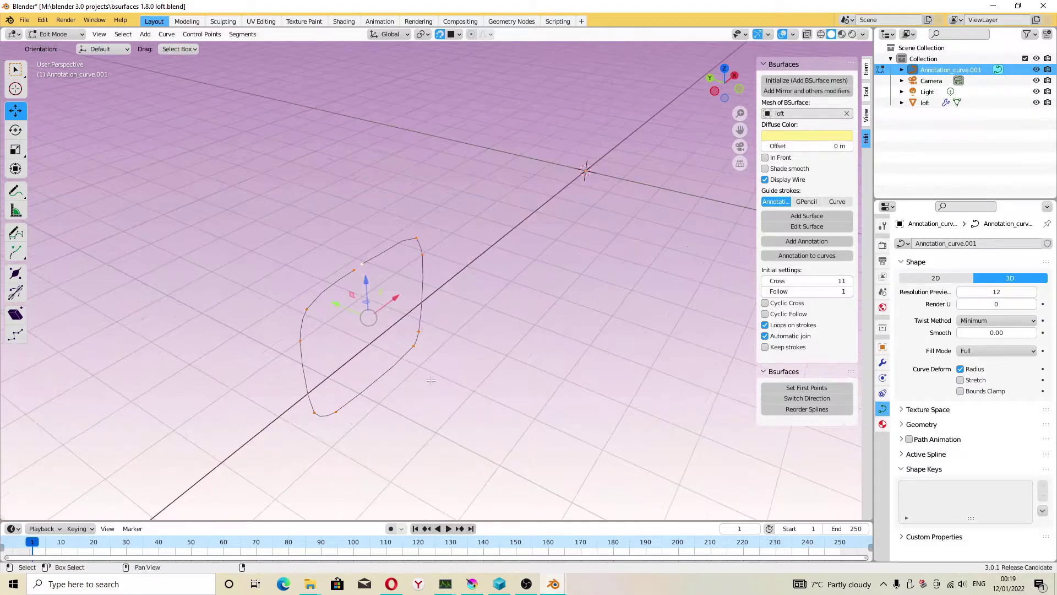
click(53, 38)
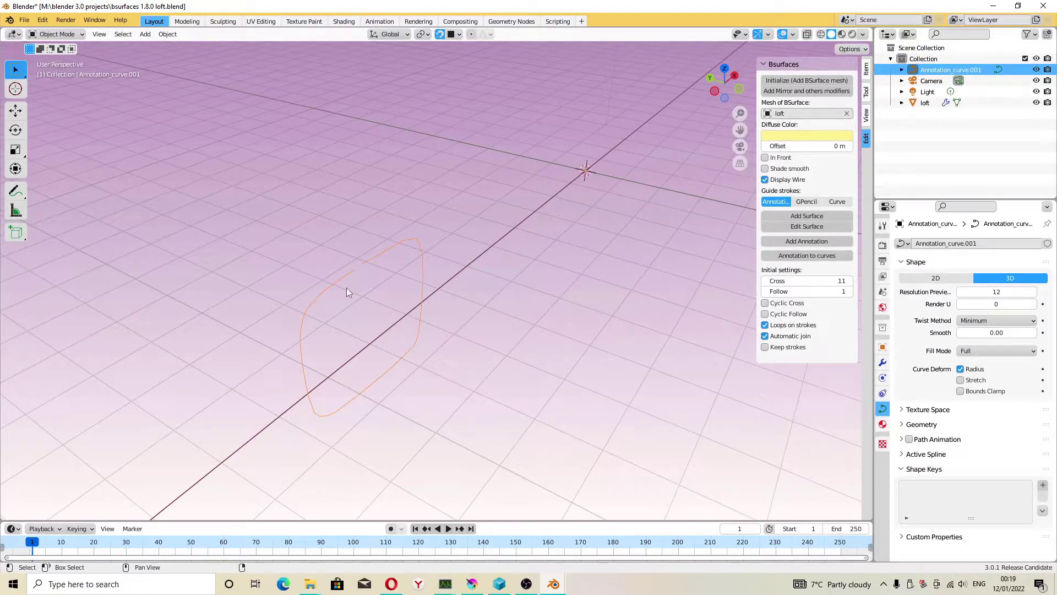
key(shift+s)
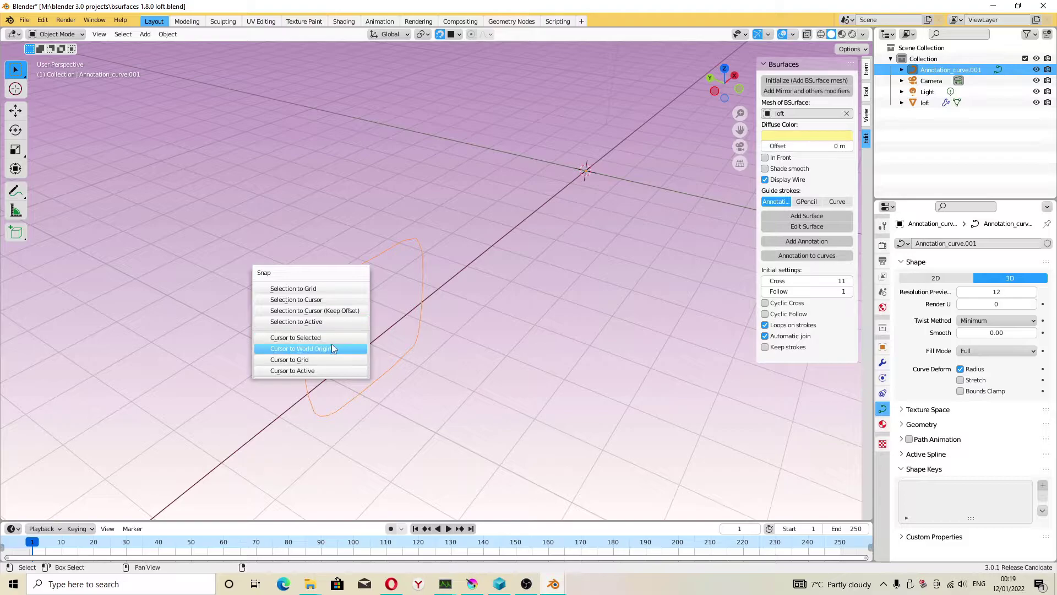
click(332, 347)
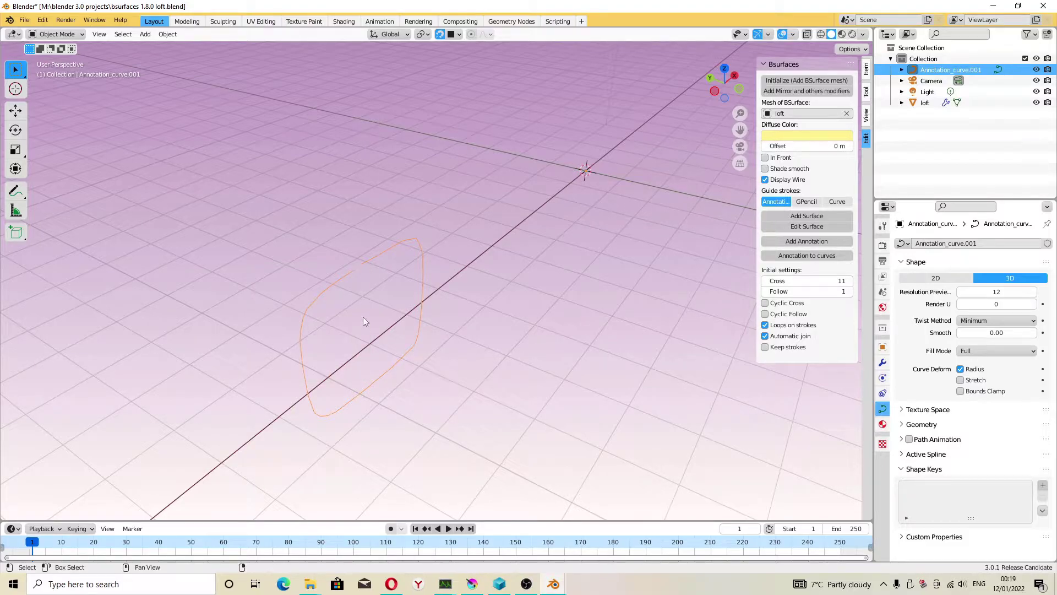
key(shift+space)
key(g)
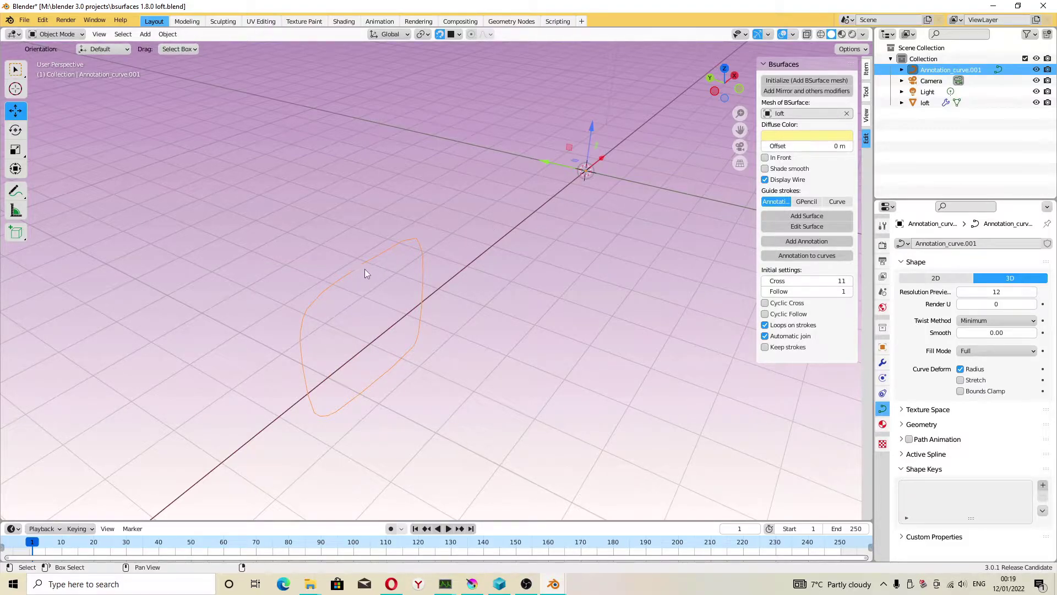
- Set pivot to 3D Cursor, origin to geometry, and snap the cursor to the curve's centre
click(422, 34)
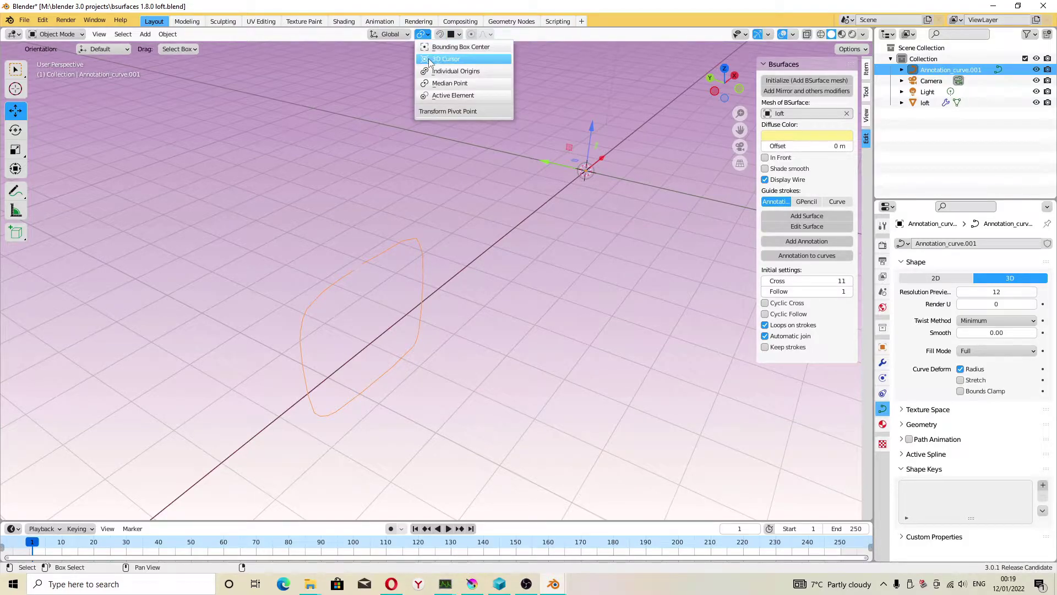
click(446, 59)
click(168, 35)
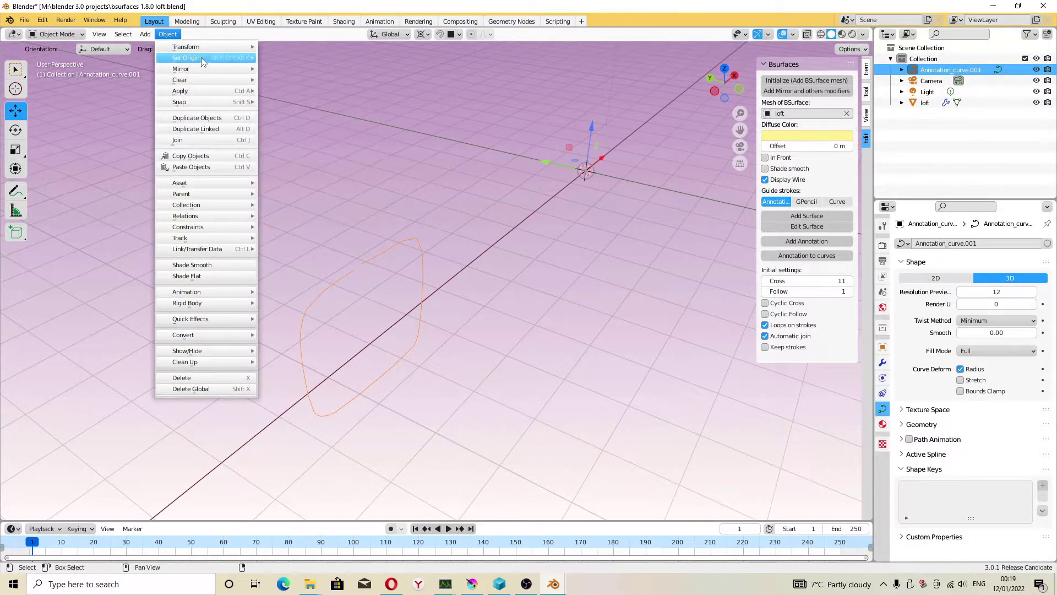
click(310, 71)
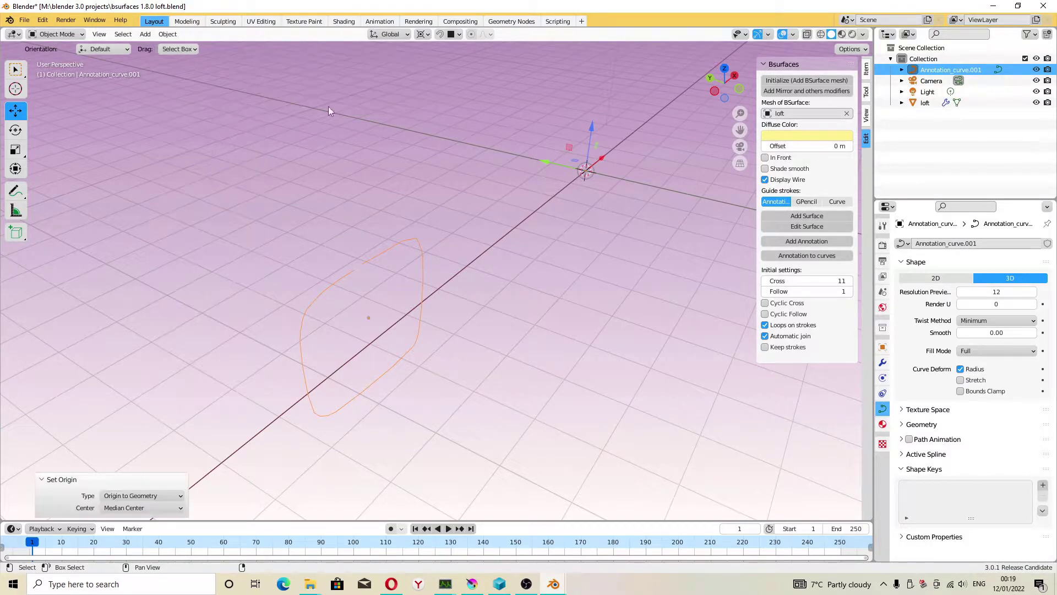
key(shift+s)
click(385, 273)
- Duplicate the curve as Annotation_curve.002, offset -0.50029 m along Y
mouse_move(386, 274)
middle_down()
mouse_move(490, 255)
mouse_move(519, 228)
mouse_move(386, 300)
middle_up()
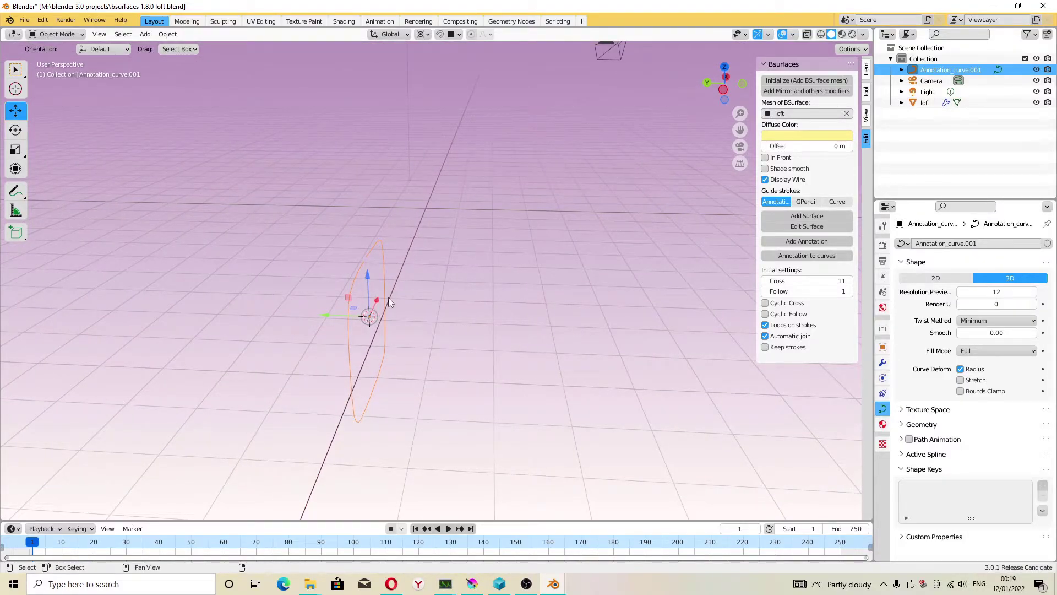
key(shift+d)
key(Escape)
key(g)
key(y)
click(374, 315)
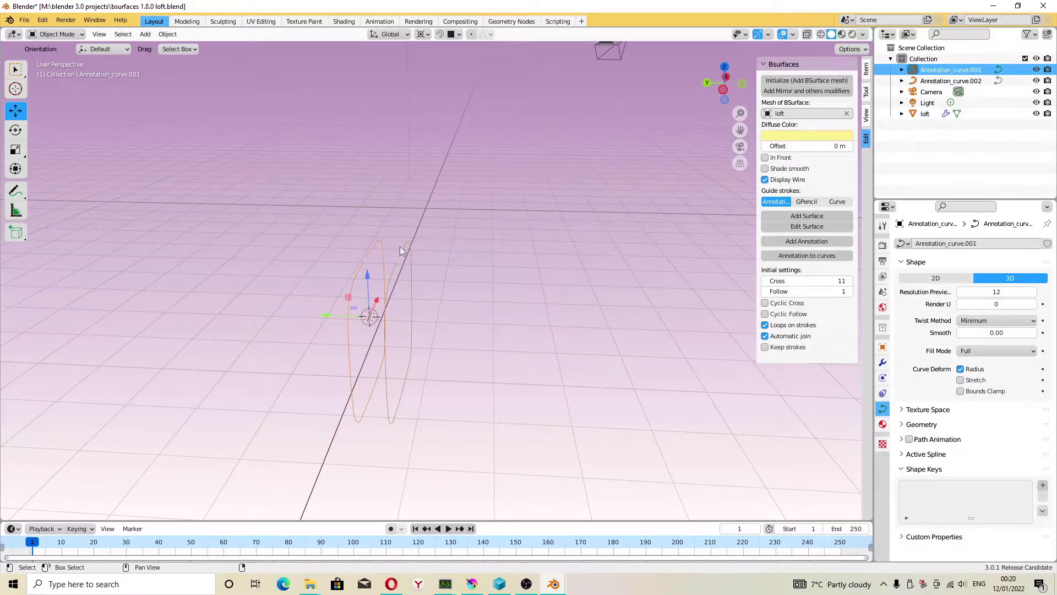
- In Edit Mode on Annotation_curve.001, duplicate the loop and place the copy beside it along Y
click(377, 254)
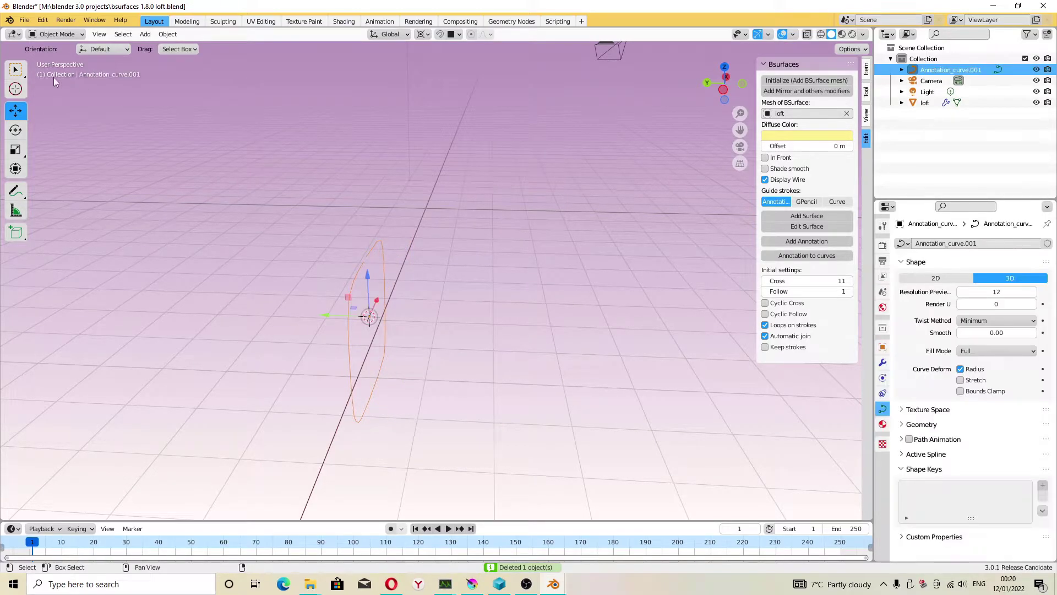
click(60, 34)
click(62, 55)
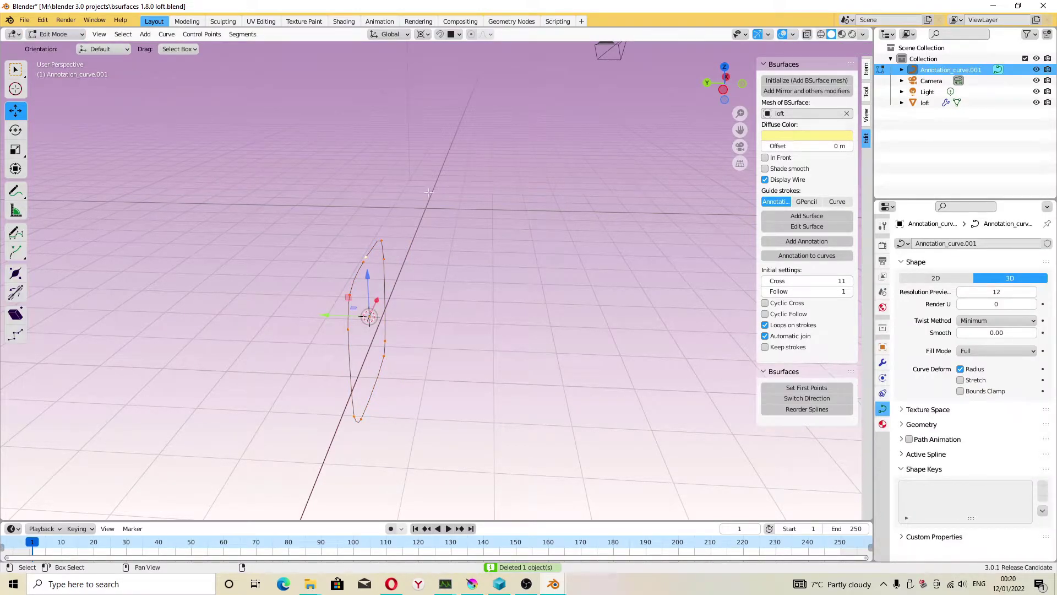
mouse_move(428, 193)
middle_down()
mouse_move(446, 243)
mouse_move(421, 260)
middle_up()
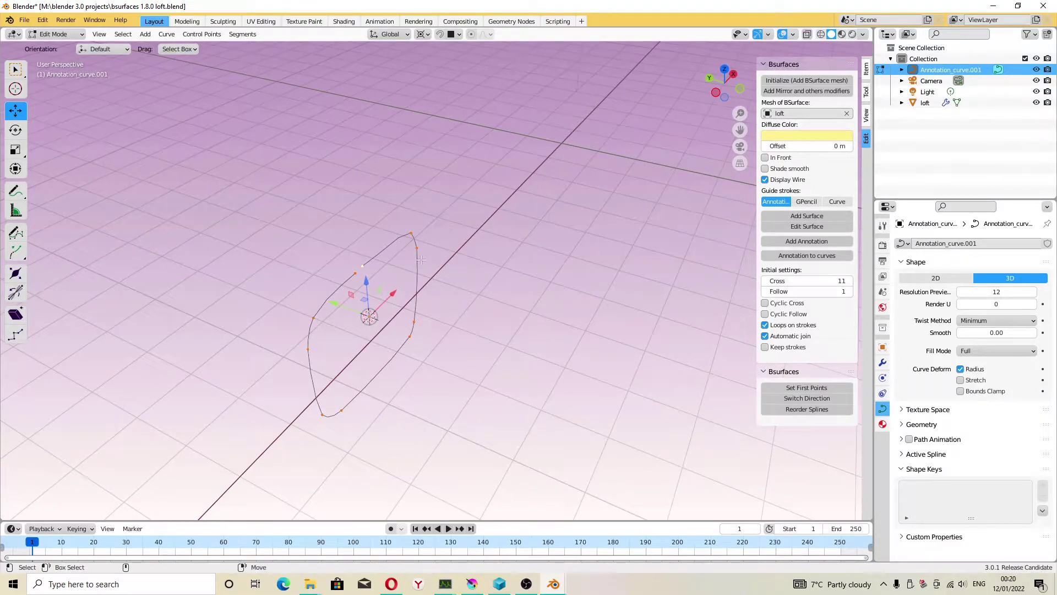
key(shift+d)
key(Escape)
key(g)
key(y)
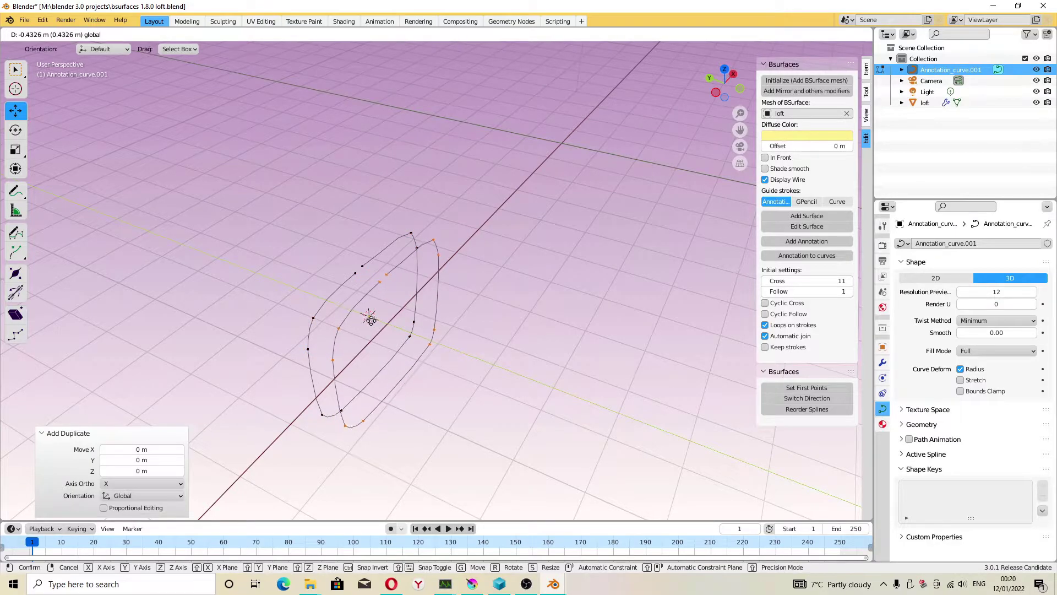
click(366, 313)
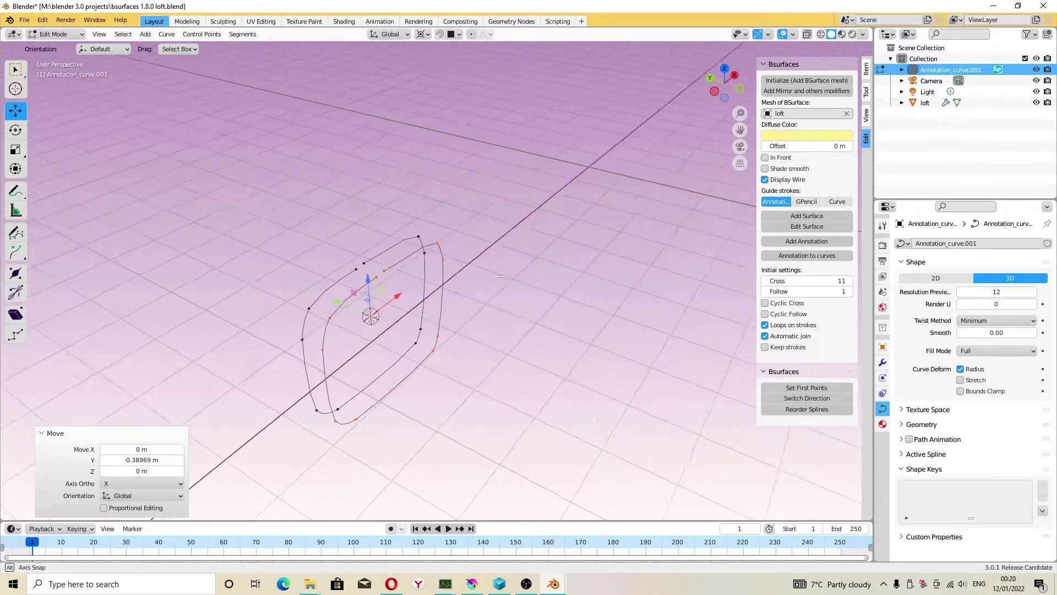
- Tilt the second loop about 10 degrees around the Y axis
middle_drag(368, 315, 423, 283)
key(shift+space)
key(r)
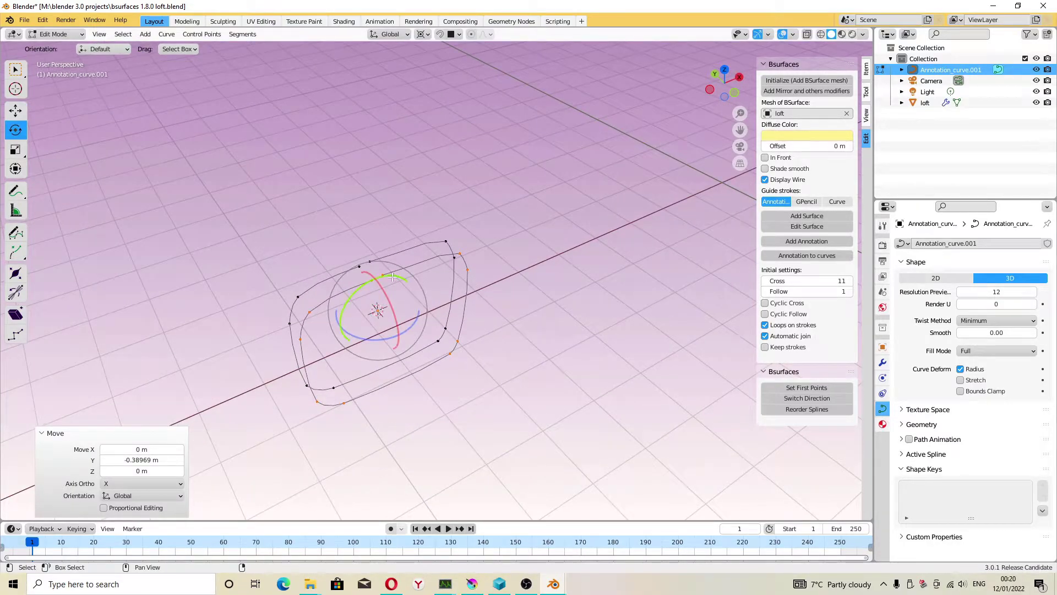
drag(390, 276, 392, 278)
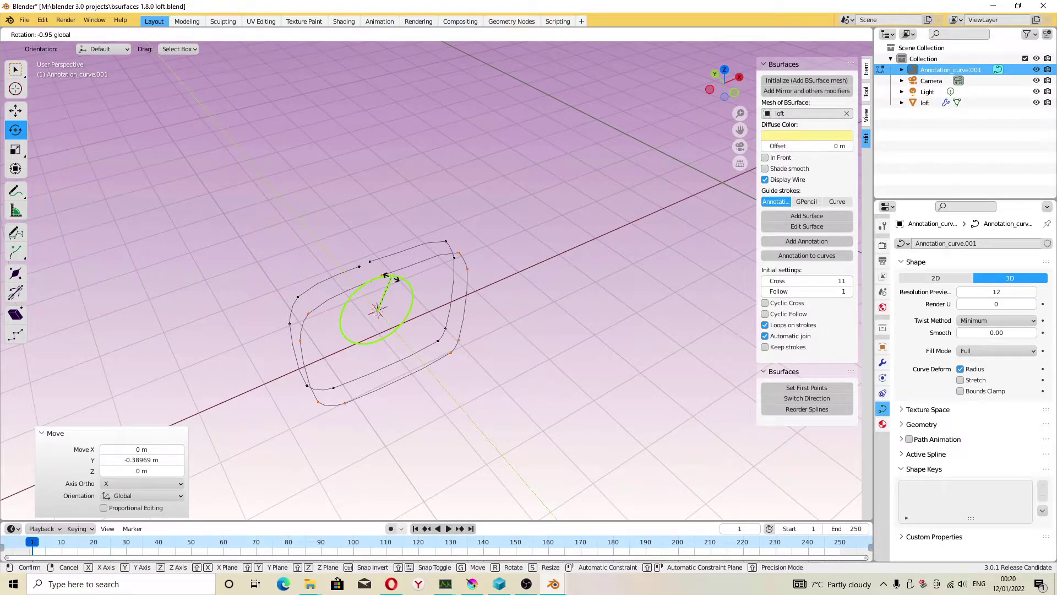
drag(392, 278, 400, 278)
key(shift+space)
key(g)
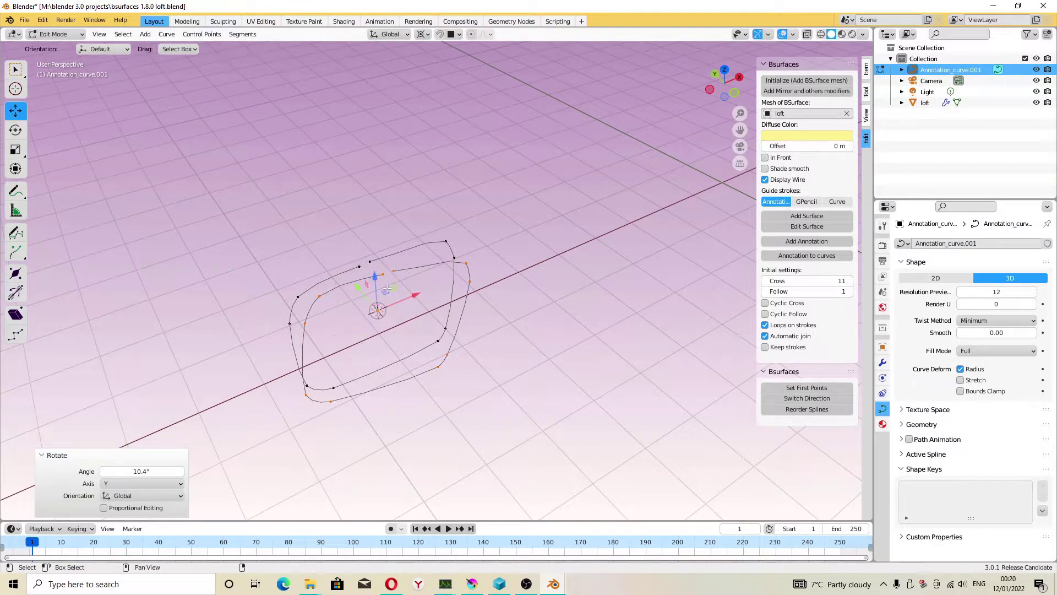
- Add a third loop further along Y, tilted about 12 degrees
key(shift+d)
right_click(364, 299)
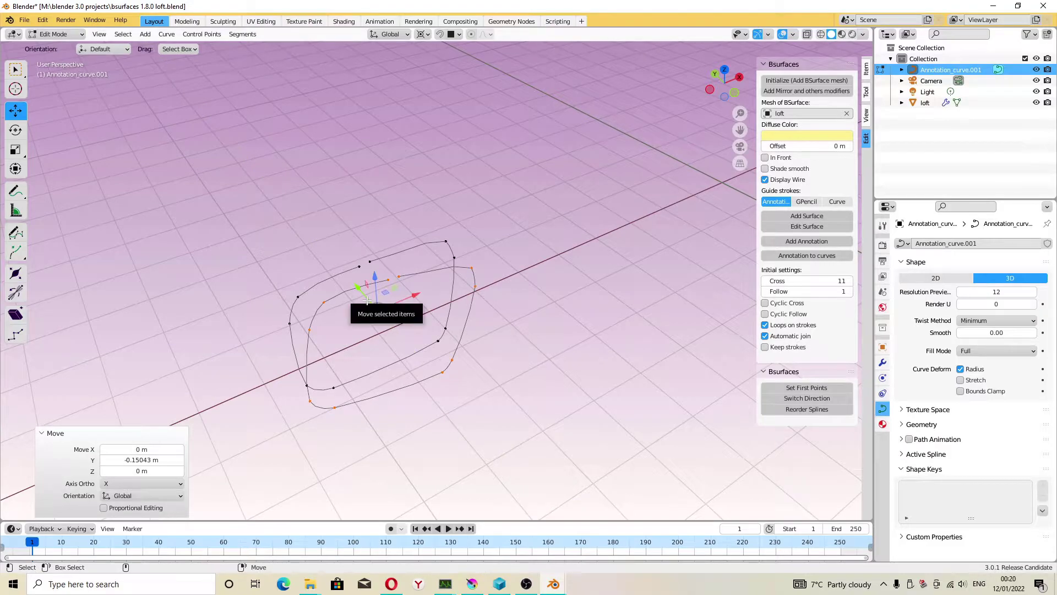
drag(368, 297, 380, 316)
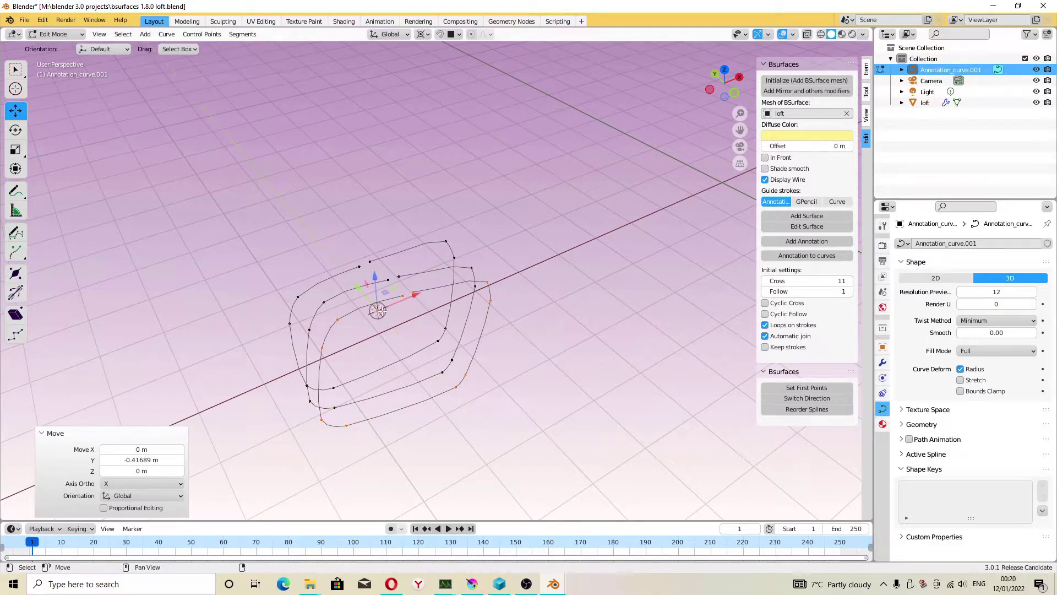
key(shift+space)
key(r)
drag(396, 281, 397, 272)
key(shift+space)
key(g)
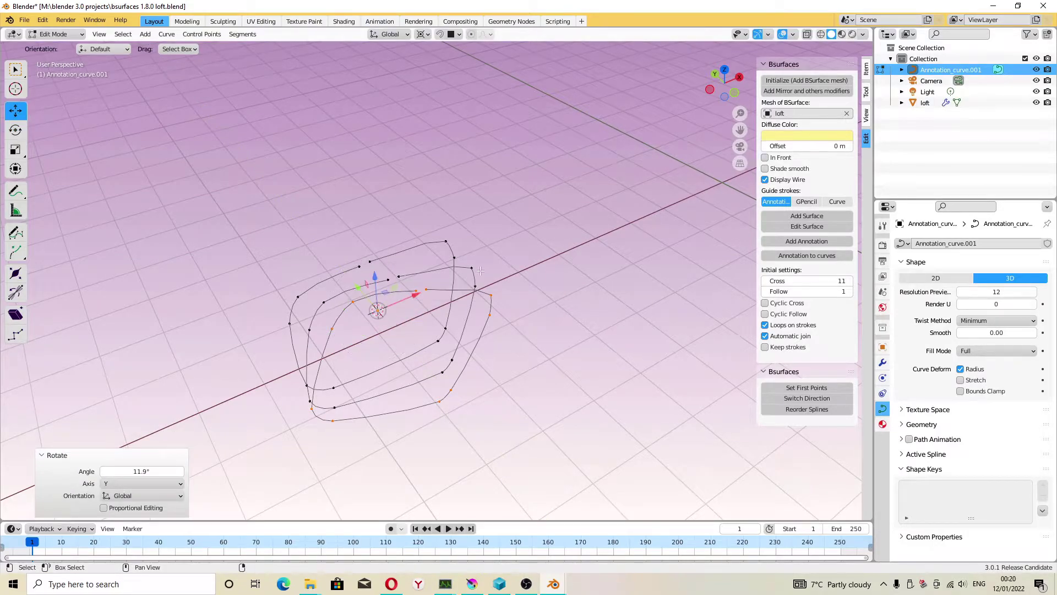
mouse_move(418, 297)
middle_down()
mouse_move(470, 265)
mouse_move(464, 302)
middle_up()
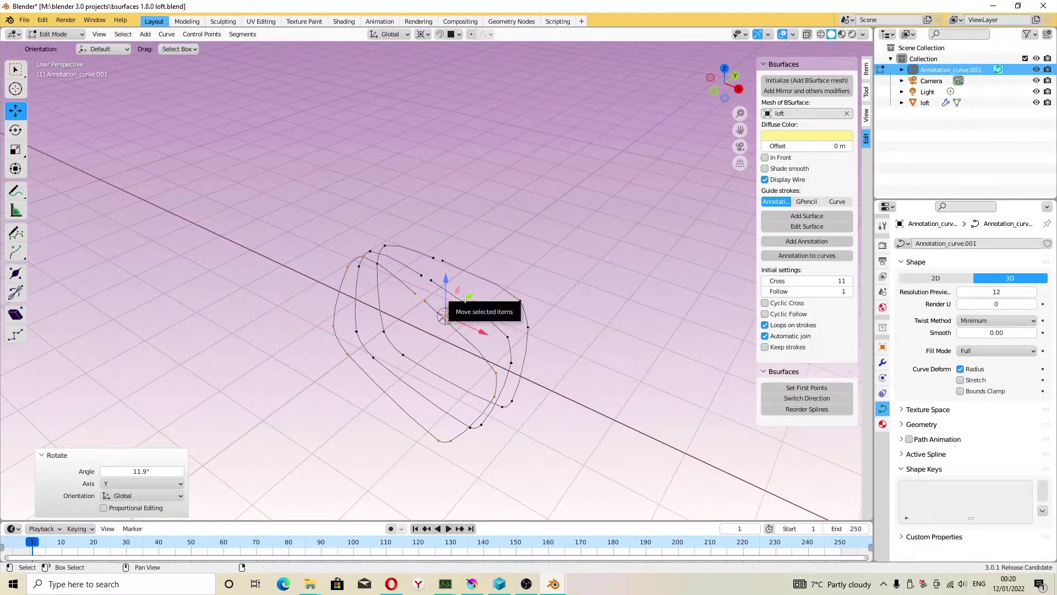
drag(465, 301, 446, 308)
middle_drag(446, 308, 394, 300)
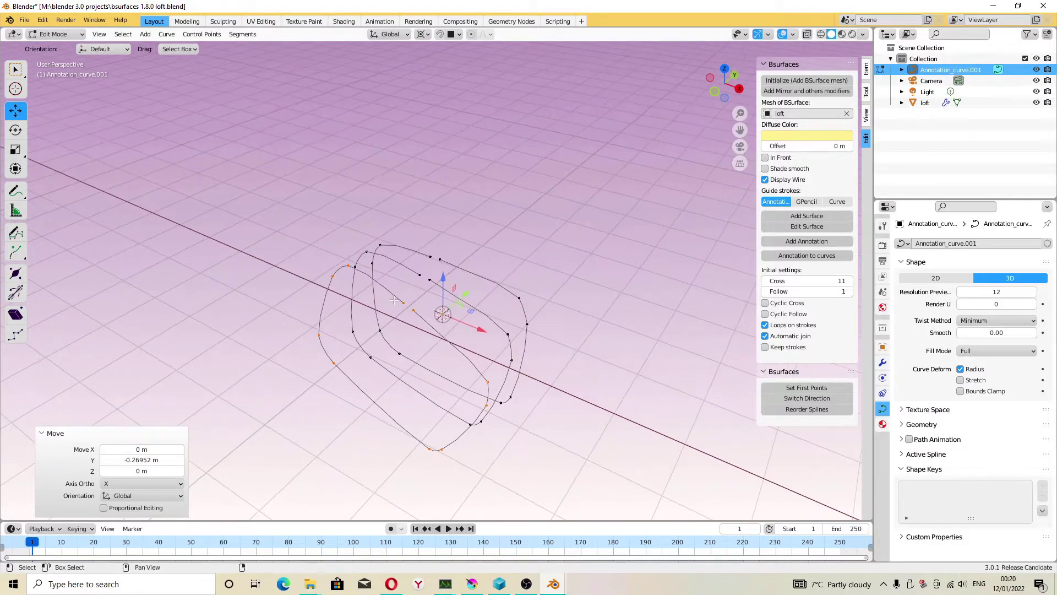
- Add a fourth loop further along Y, tilted 17.1 degrees
key(shift+d)
right_click(414, 301)
drag(463, 295, 439, 320)
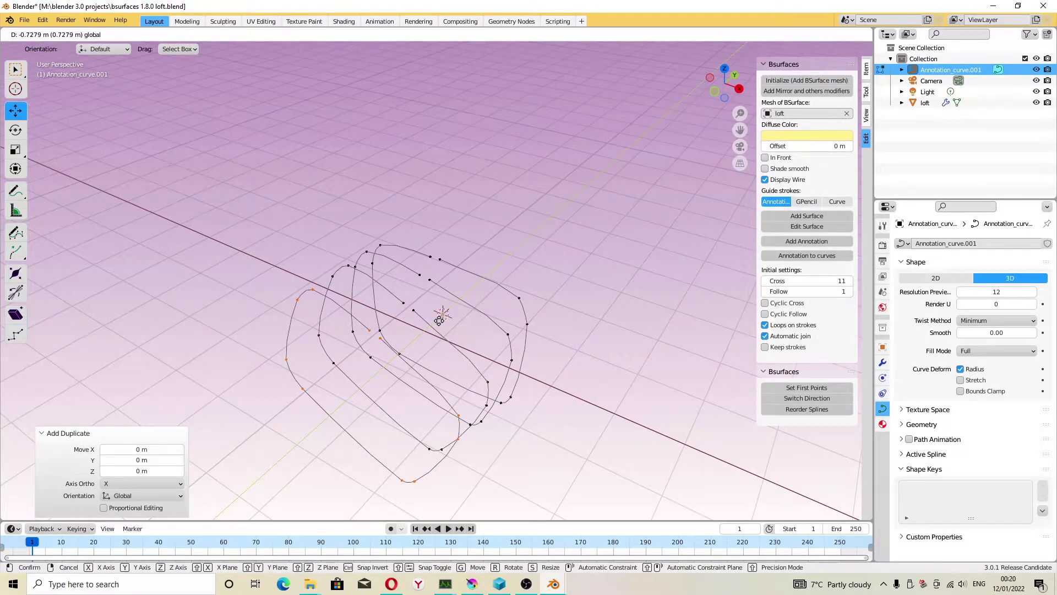
click(439, 320)
key(shift+space)
key(r)
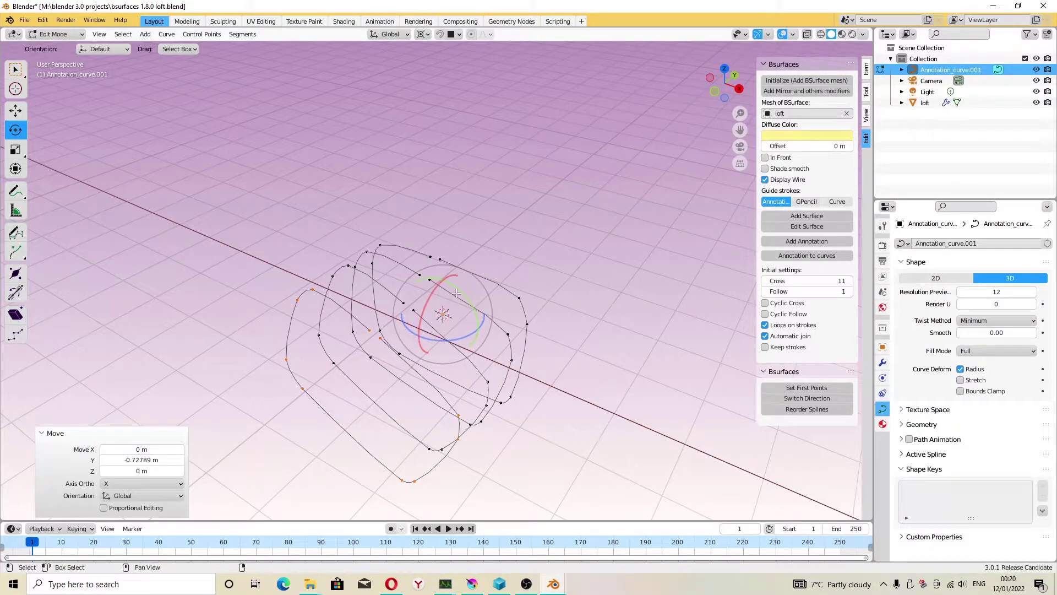
drag(457, 293, 467, 297)
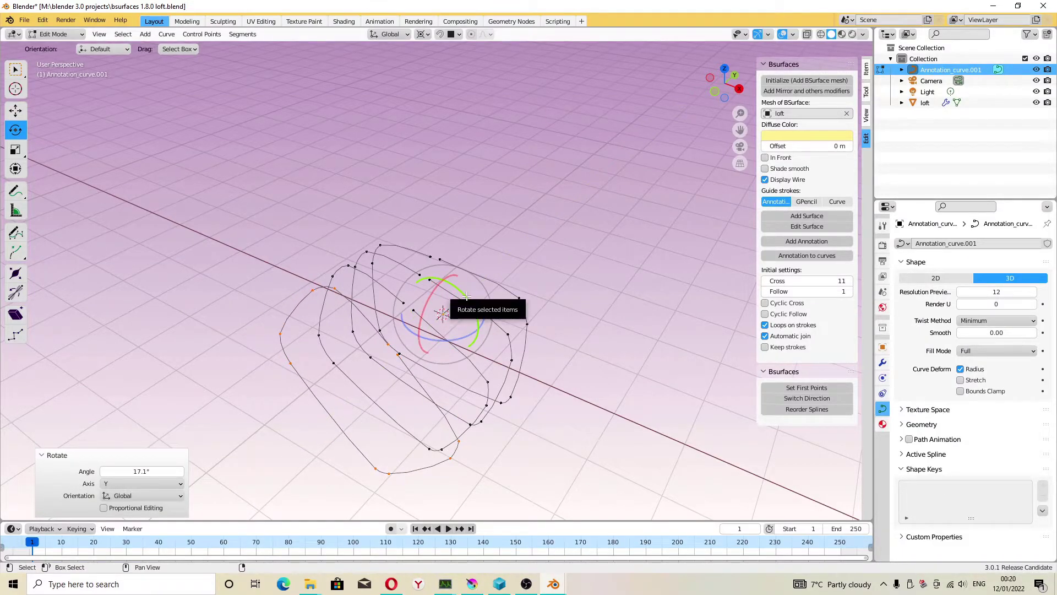
key(shift+space)
key(g)
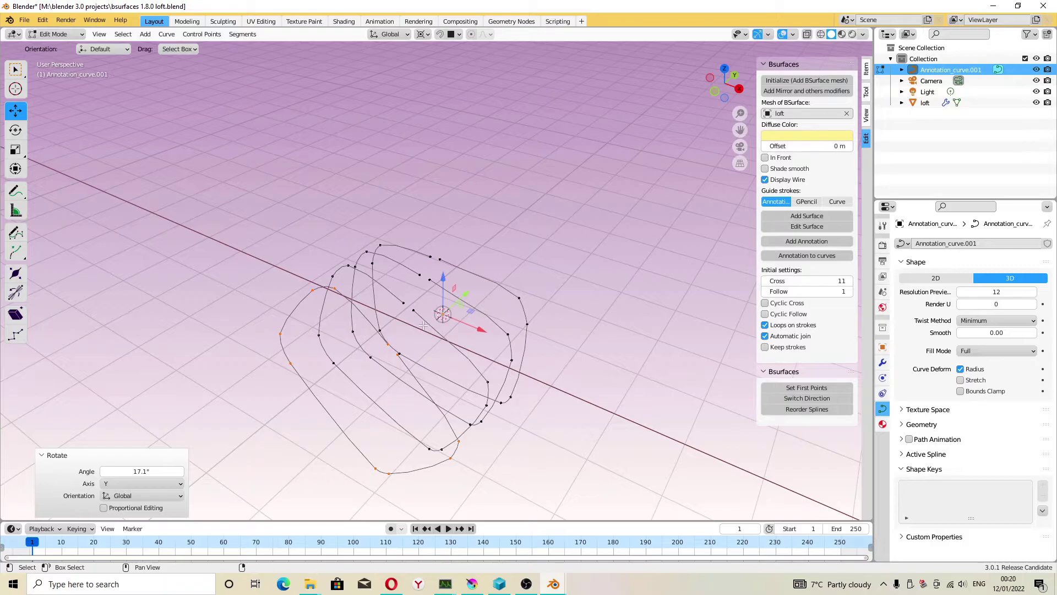
- Duplicate the 17.1° loop and shift the copy -0.84875 m along Y
key(shift+d)
key(Escape)
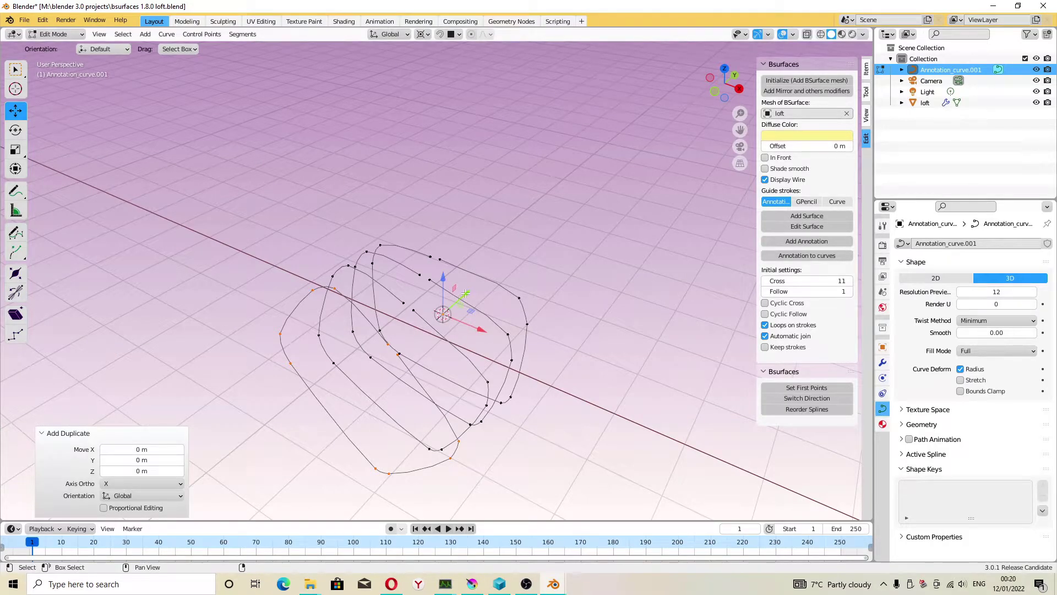
drag(466, 293, 433, 319)
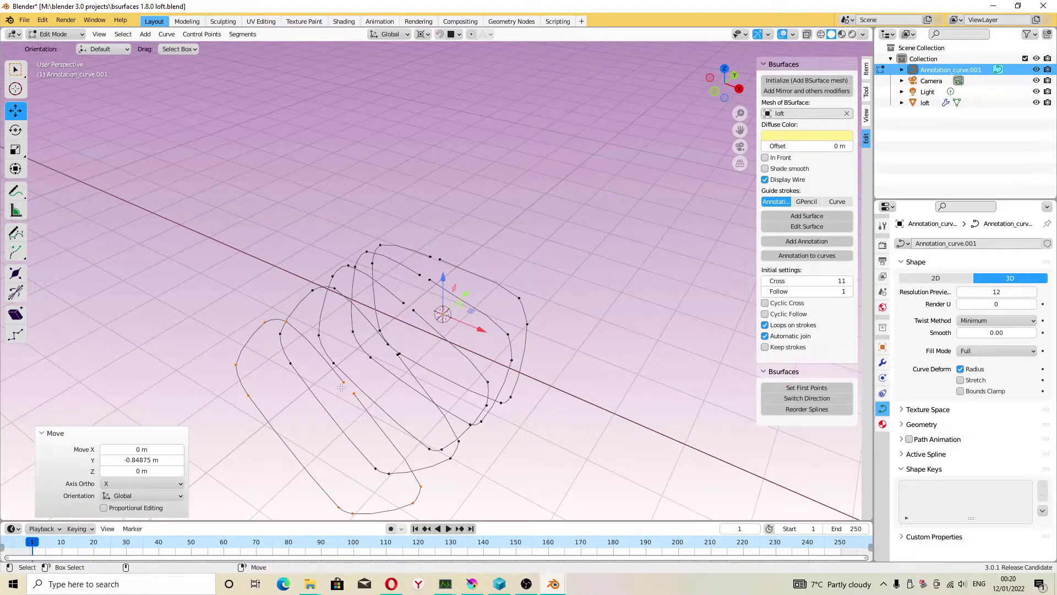
key(shift+s)
- Duplicate the end curve loop and shift the copy -1.06 m along Y
click(341, 388)
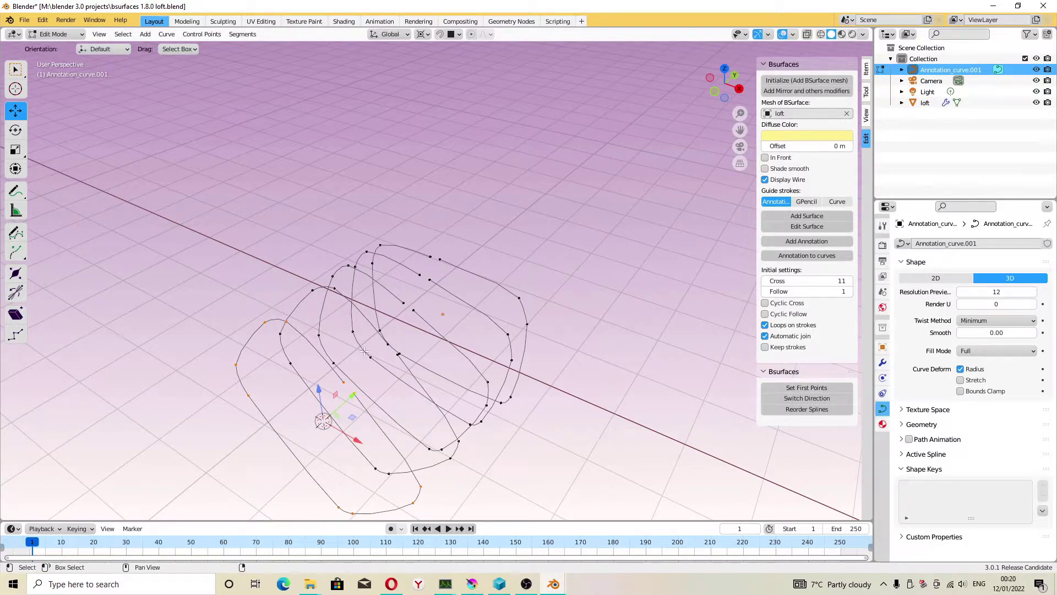
middle_drag(364, 351, 465, 354)
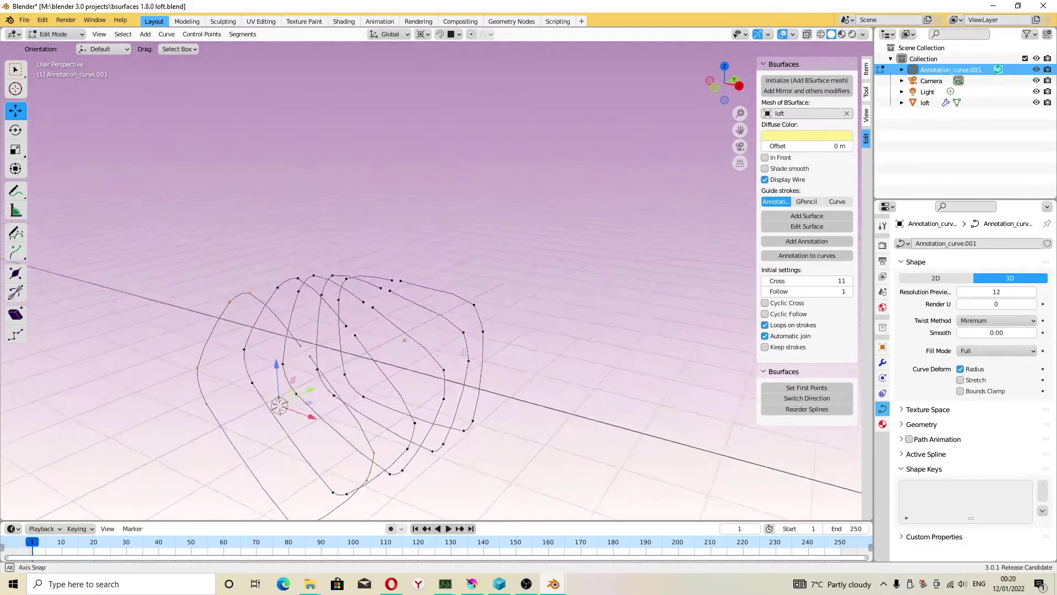
mouse_move(464, 353)
middle_down()
mouse_move(471, 307)
mouse_move(479, 348)
middle_up()
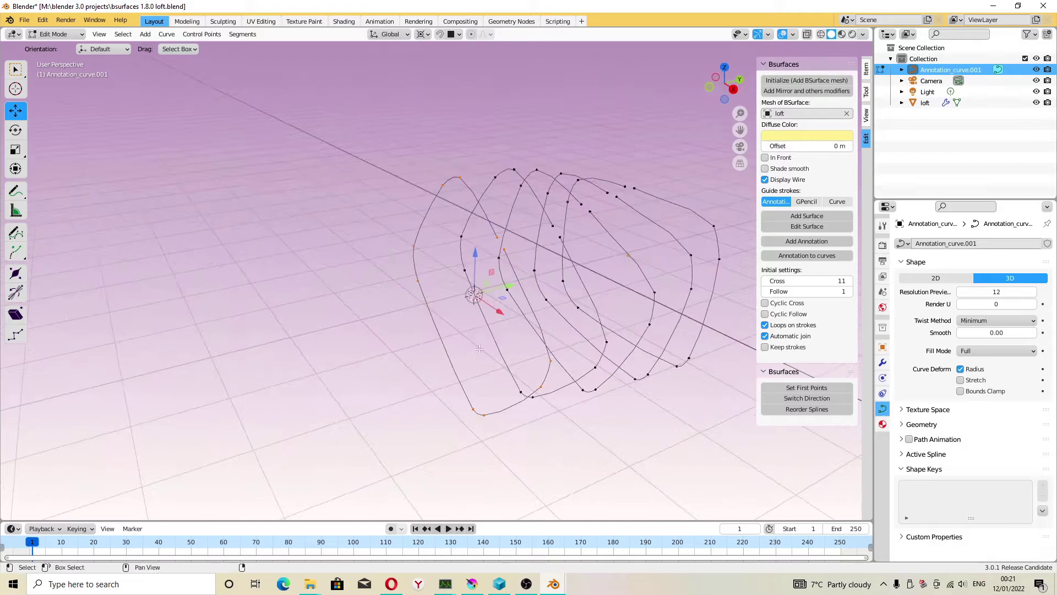
drag(506, 286, 433, 302)
key(shift+d)
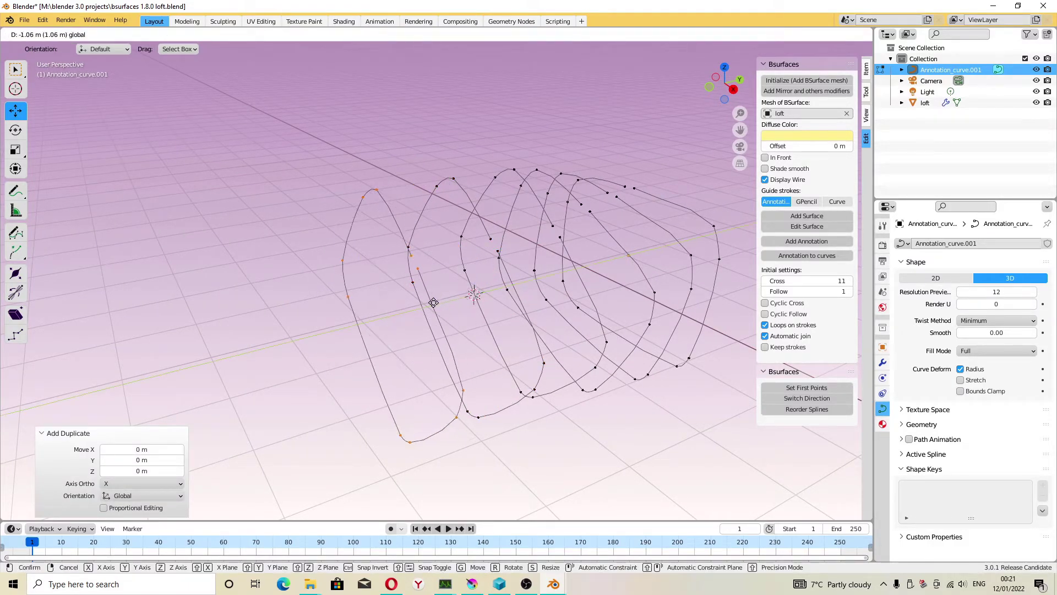
- Snap the 3D cursor onto the selected curve and switch to Rotate
key(shift+space)
key(r)
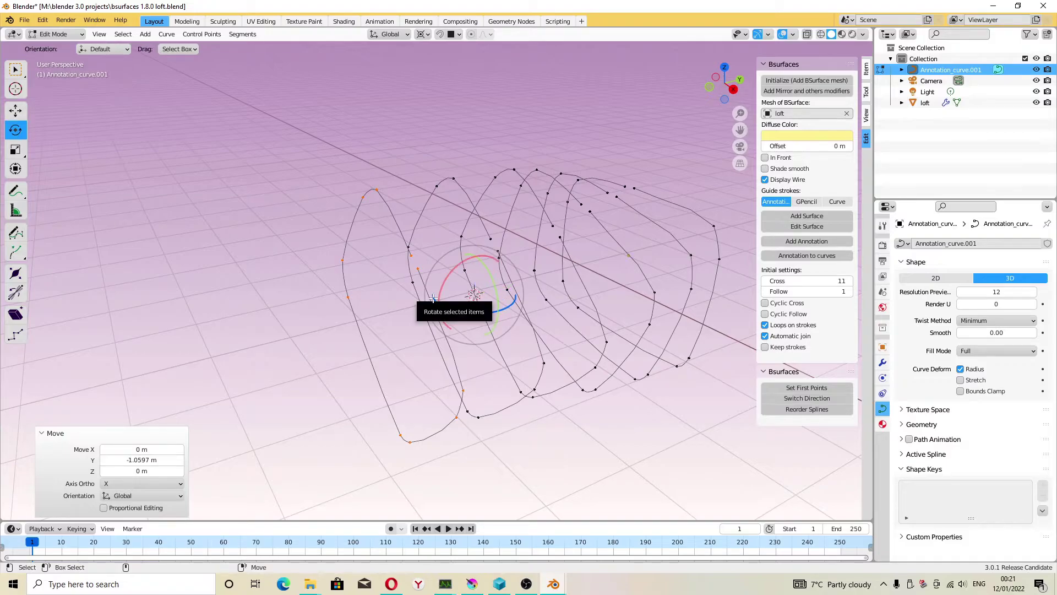
key(shift+s)
click(433, 302)
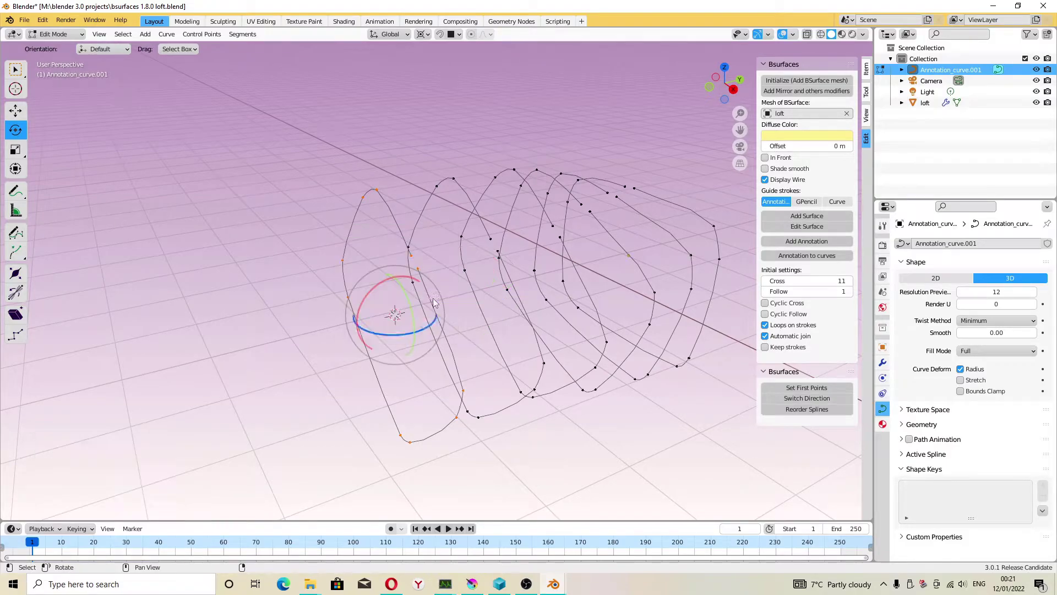
- Set the pivot to Active Element and tilt the loop 25.2° about Y
click(425, 35)
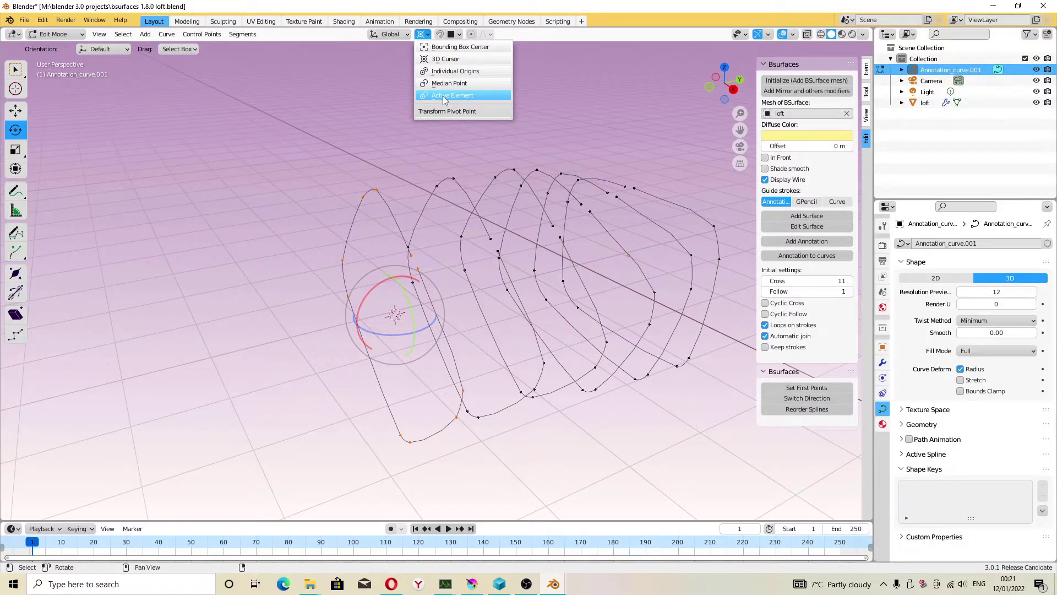
click(443, 96)
drag(438, 281, 438, 259)
mouse_move(438, 259)
middle_down()
mouse_move(658, 280)
mouse_move(464, 262)
middle_up()
- Duplicate the tilted loop -1.34 m along Y, then select points on the upper-left loop
key(shift+space)
key(g)
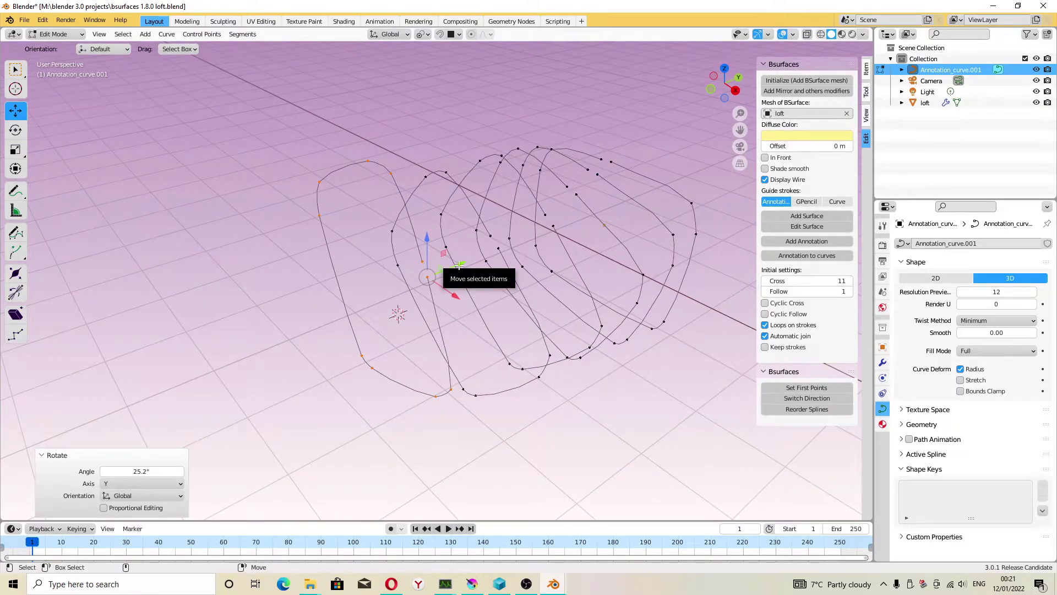
key(shift+d)
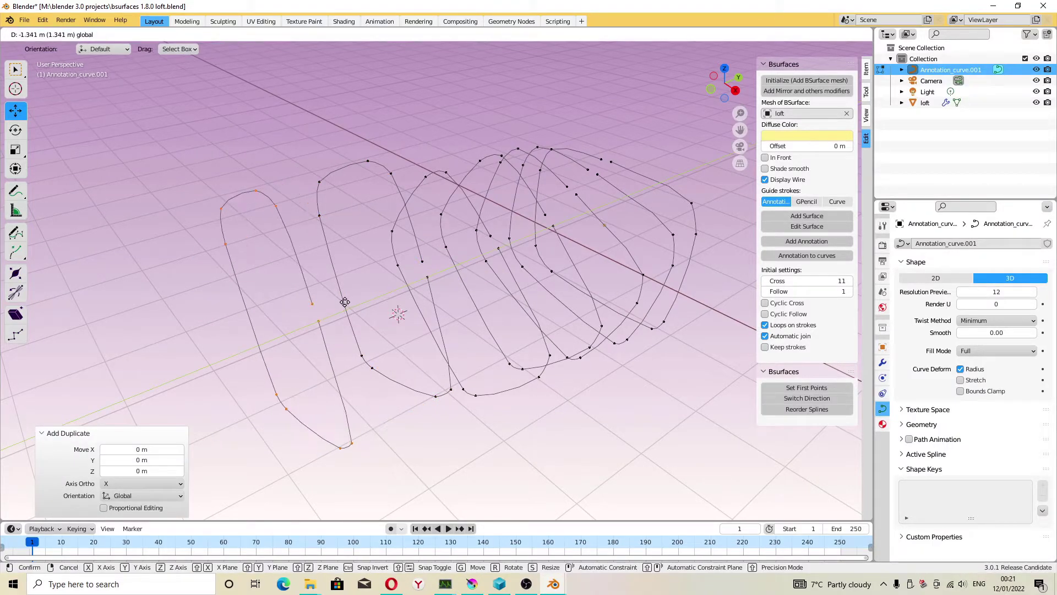
click(285, 199)
middle_drag(285, 199, 235, 177)
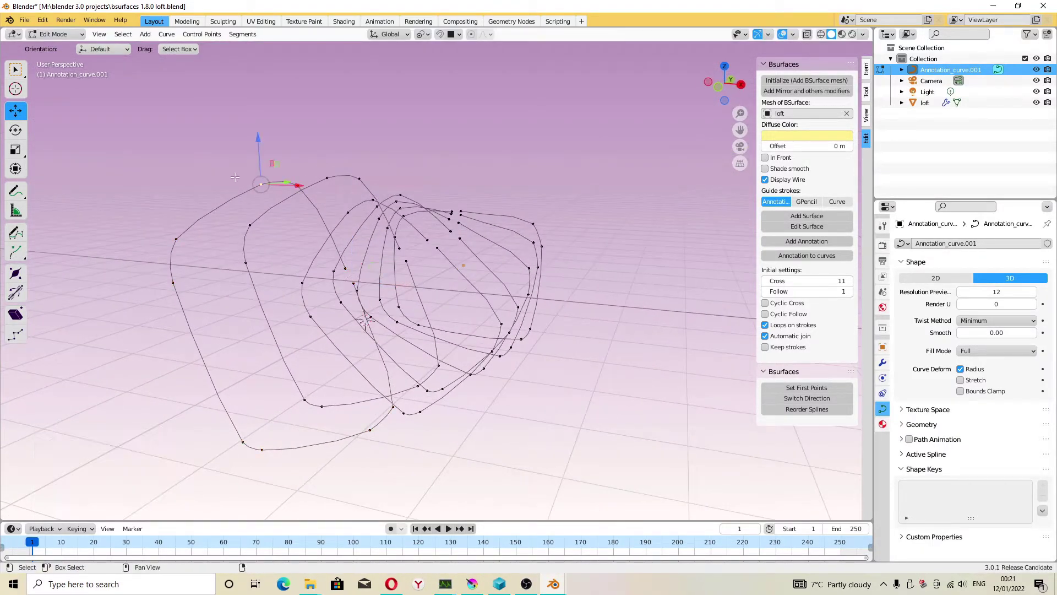
mouse_move(276, 260)
middle_down()
mouse_move(96, 153)
mouse_move(138, 142)
middle_up()
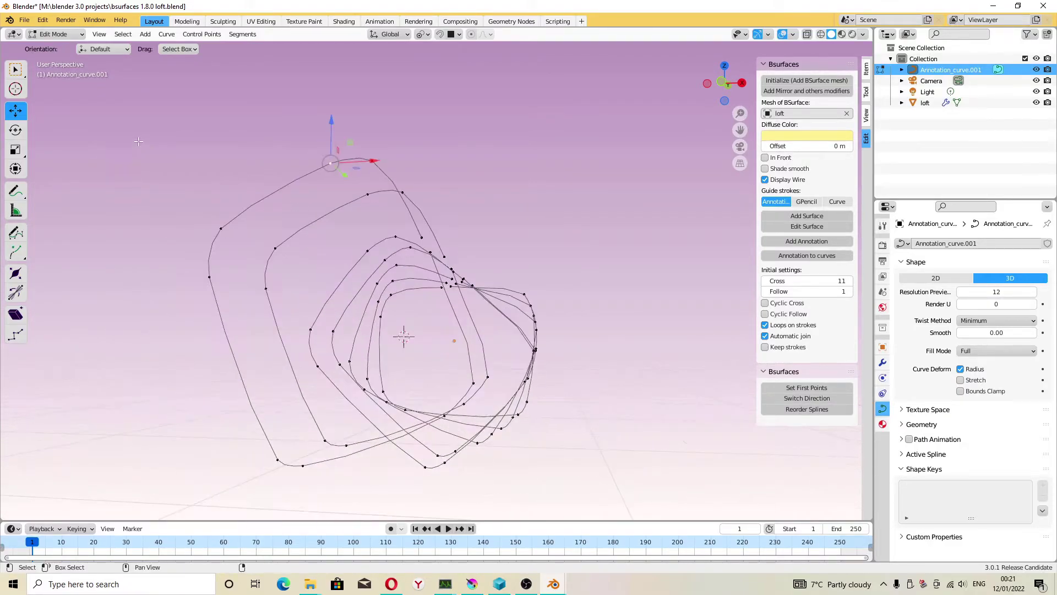
ctrl+right_drag(144, 144, 396, 178)
middle_drag(458, 148, 551, 138)
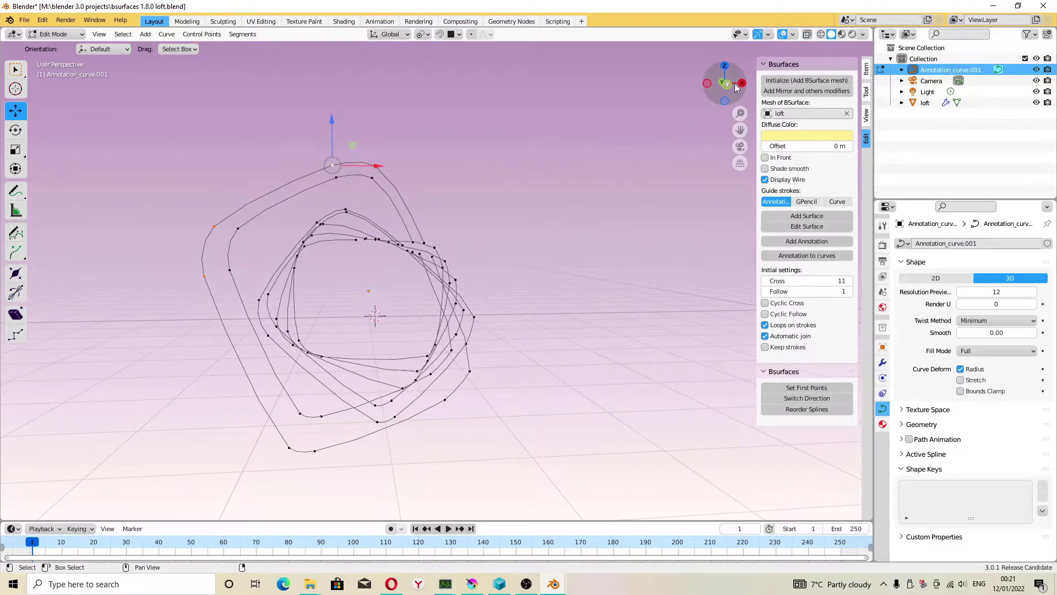
- In front orthographic view, offset the selected loop 0.14 m in X and -0.37 m in Z
key(KP_1)
key(KP_5)
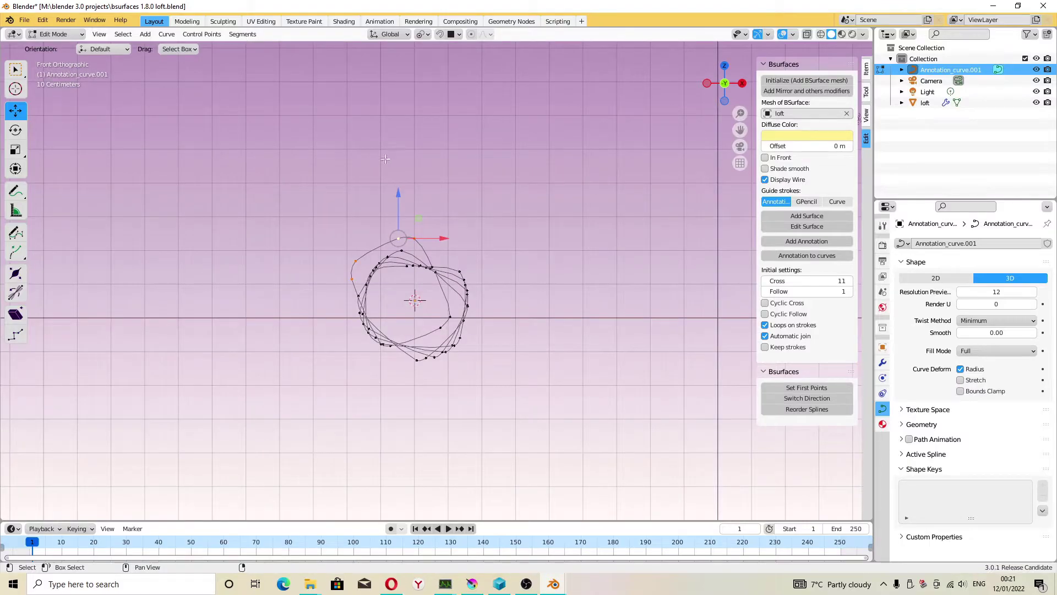
scroll(385, 159, up, 4)
scroll(427, 259, up, 2)
key(shift+d)
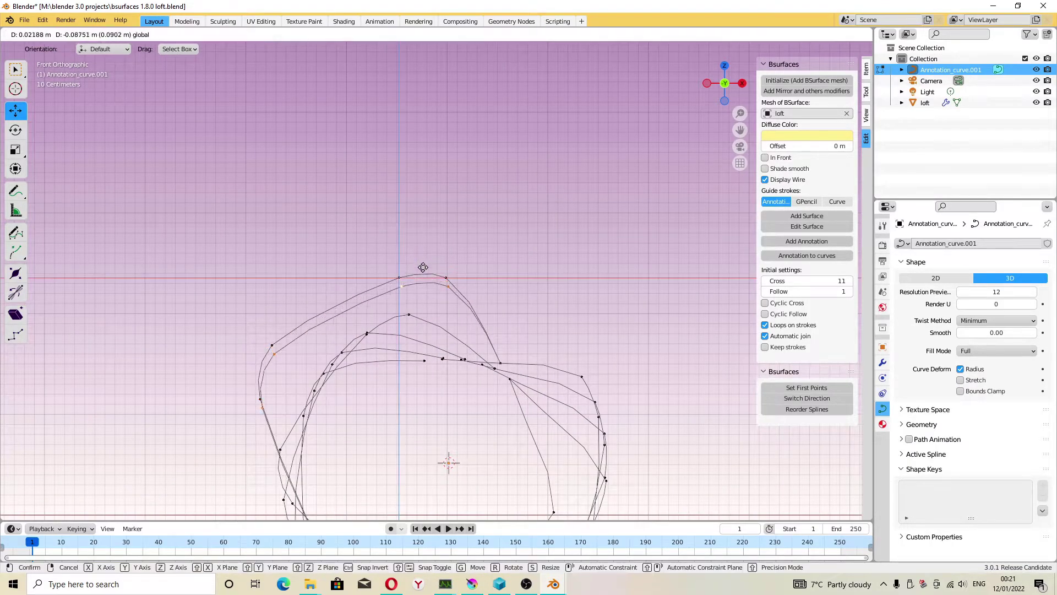
click(433, 293)
shift+middle_drag(473, 431, 454, 254)
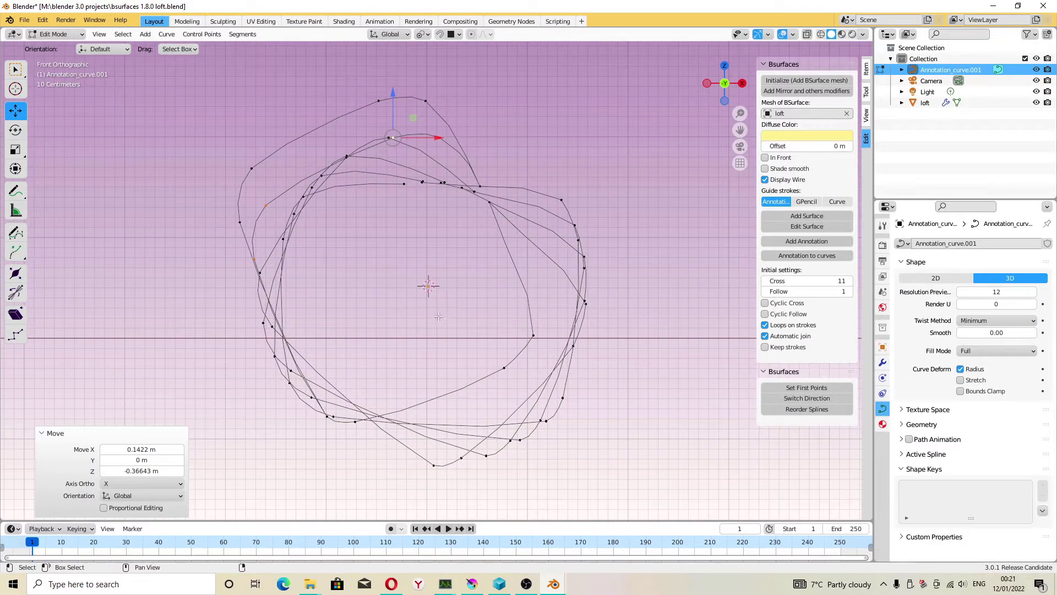
- Box-select the bottom points of the left loop
middle_drag(434, 318, 342, 343)
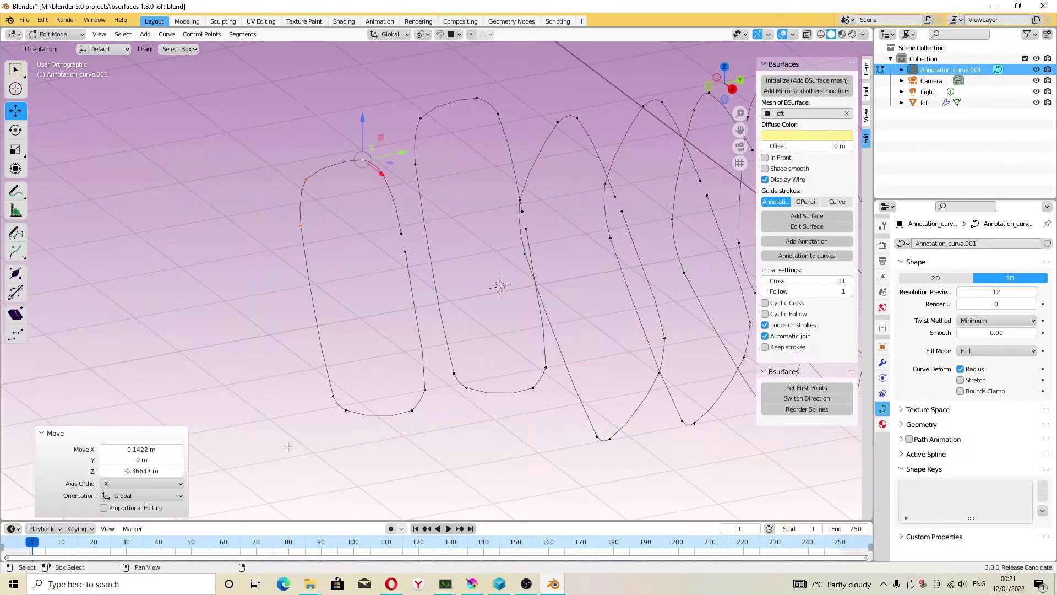
drag(306, 441, 429, 383)
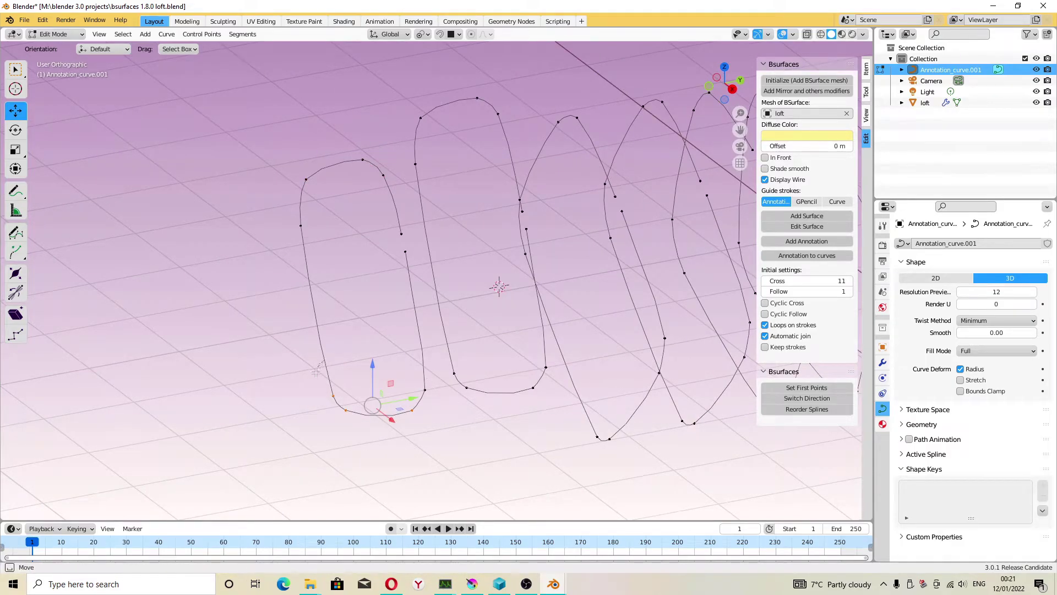
ctrl+right_drag(325, 360, 430, 406)
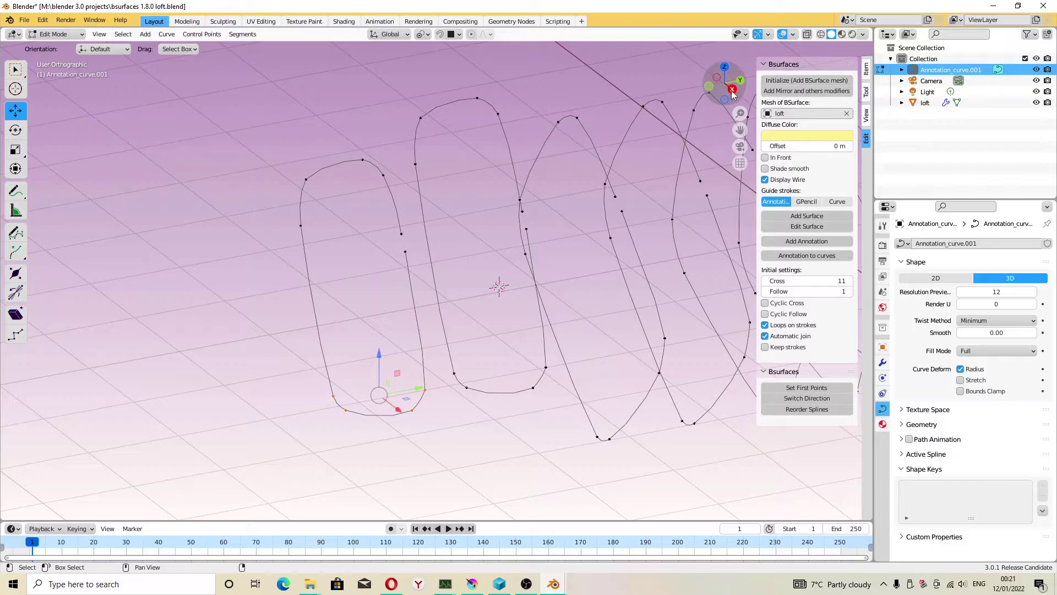
mouse_move(471, 274)
middle_down()
mouse_move(498, 240)
mouse_move(527, 144)
middle_up()
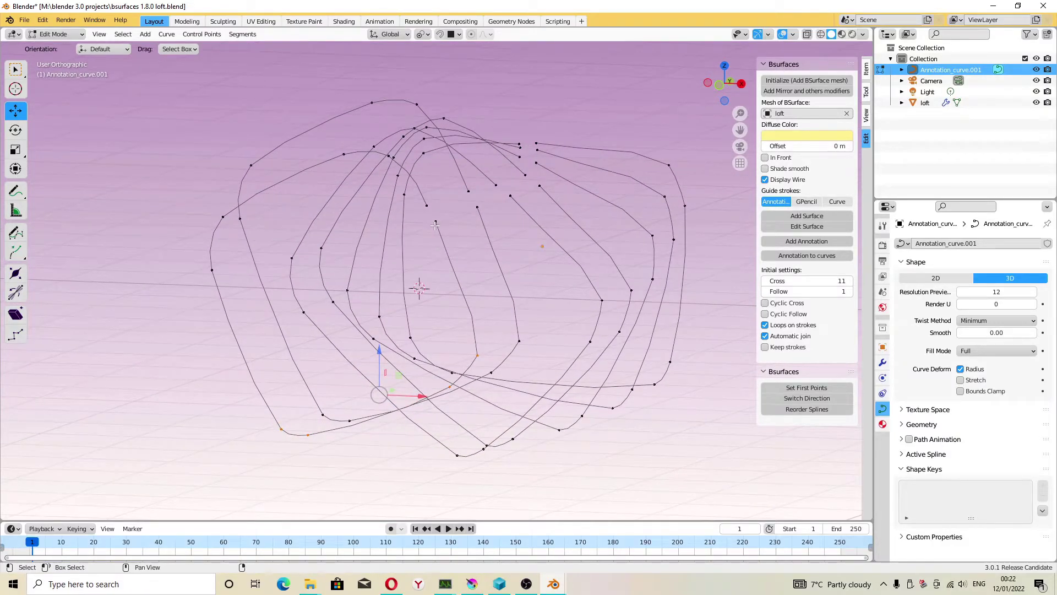
- Shift the left loop's bottom points -0.115 m along X, frame them, and select the top point
click(720, 84)
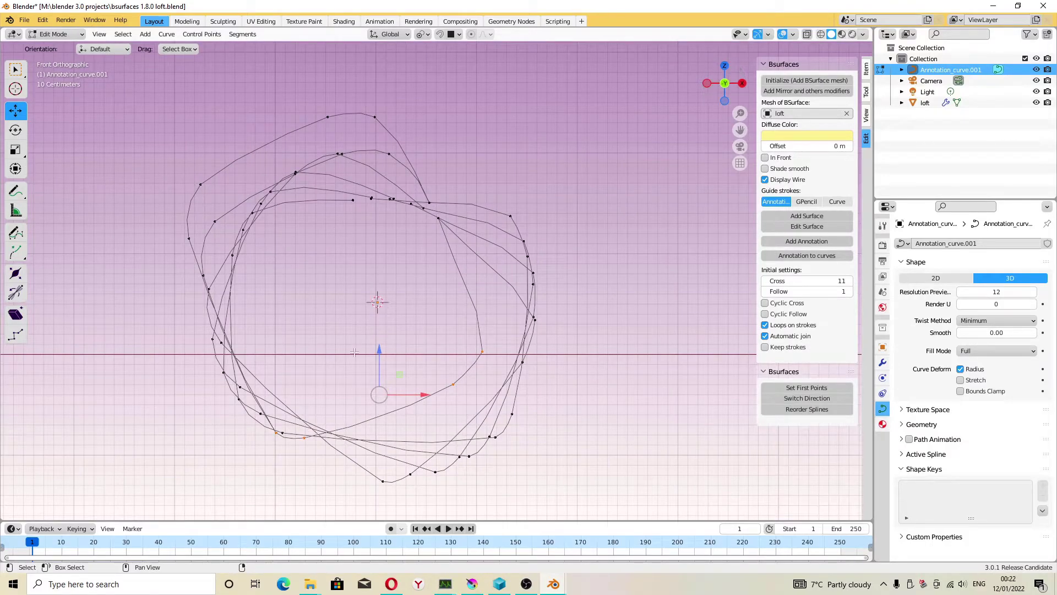
mouse_move(377, 358)
mouse_down()
mouse_move(429, 348)
mouse_move(409, 364)
mouse_up()
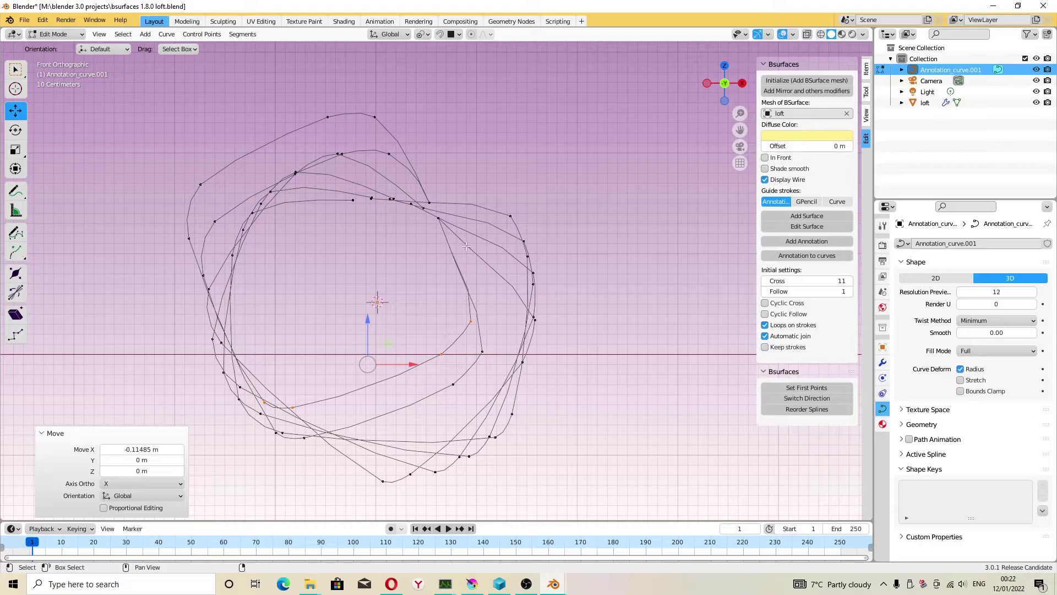
middle_drag(466, 246, 431, 279)
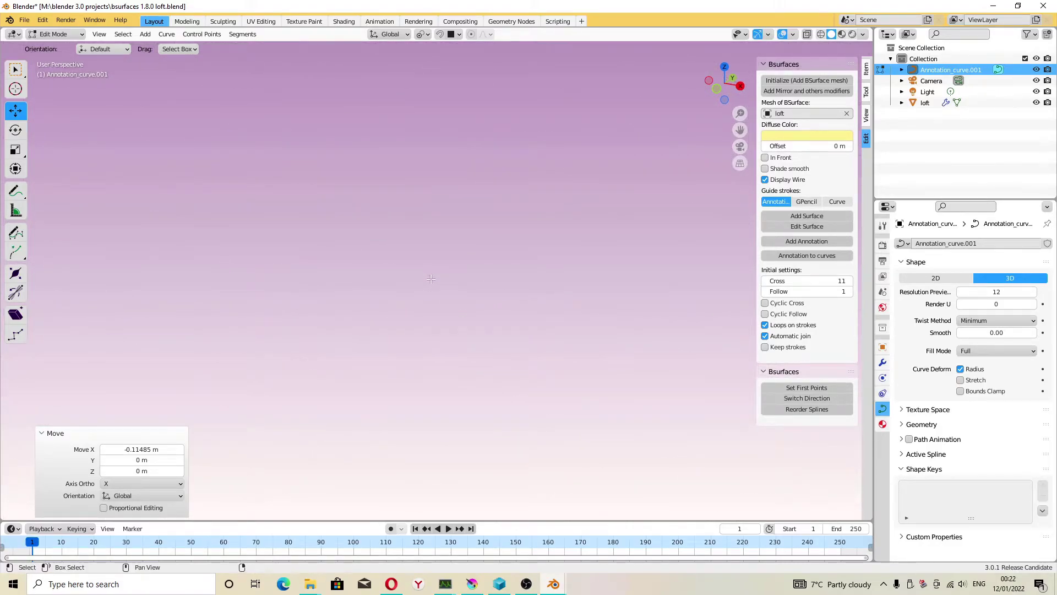
key(KP_Decimal)
middle_drag(555, 193, 574, 182)
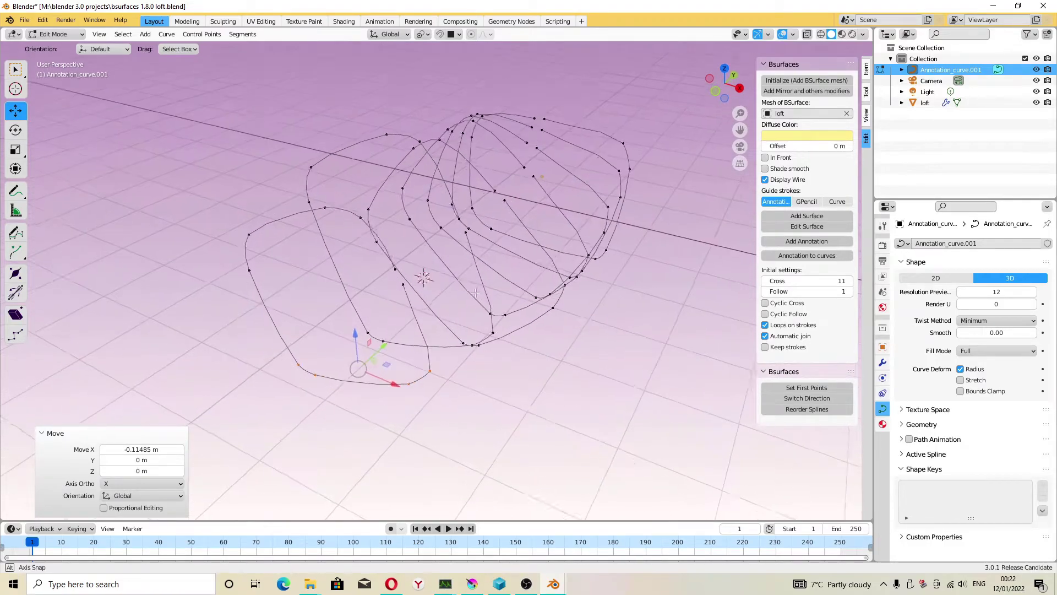
click(553, 122)
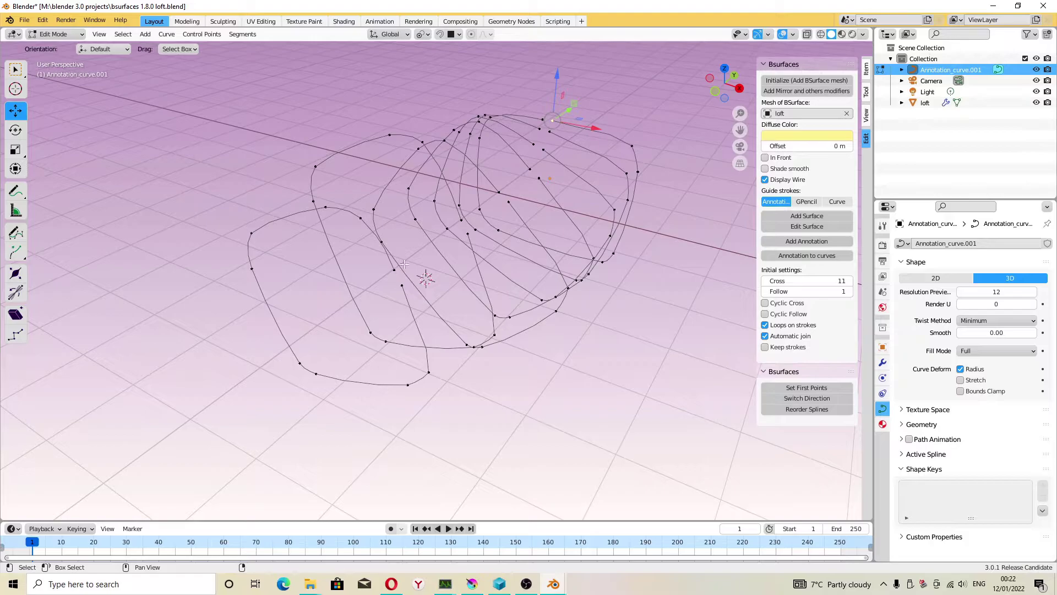
- Select a loop control point and mark it as the loops' first point in Bsurfaces
click(401, 287)
middle_drag(406, 286, 419, 291)
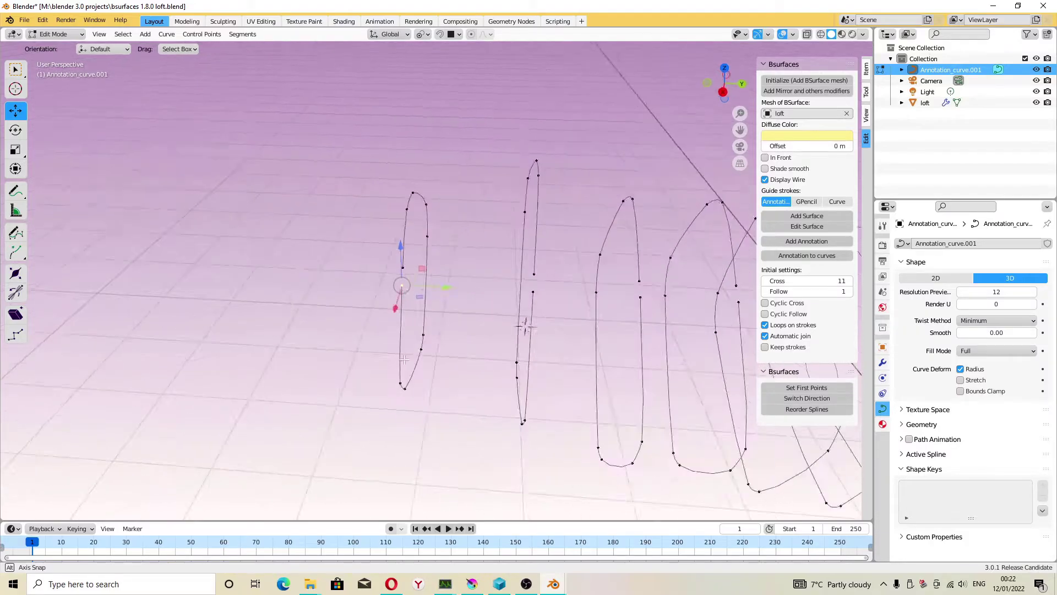
click(809, 389)
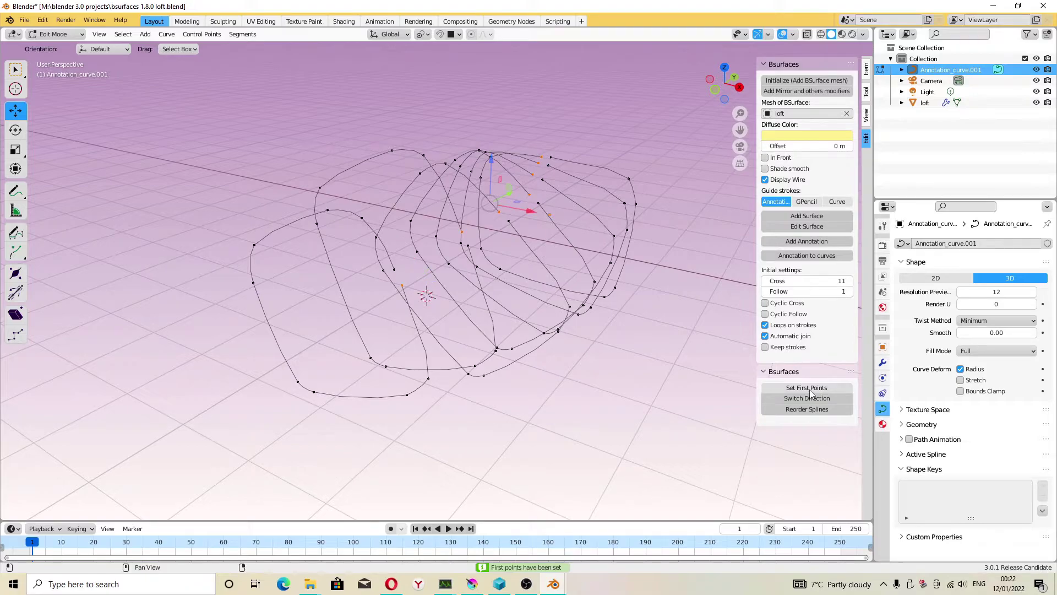
mouse_move(430, 330)
middle_down()
mouse_move(477, 336)
mouse_move(471, 254)
middle_up()
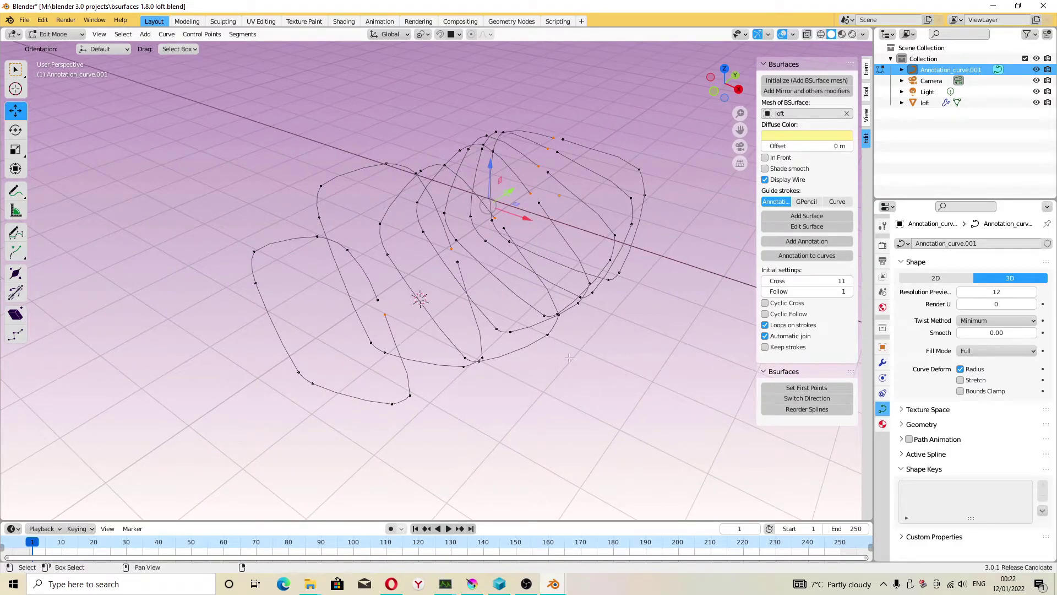
- Reorder the curve loops and set their first points again for lofting
click(808, 411)
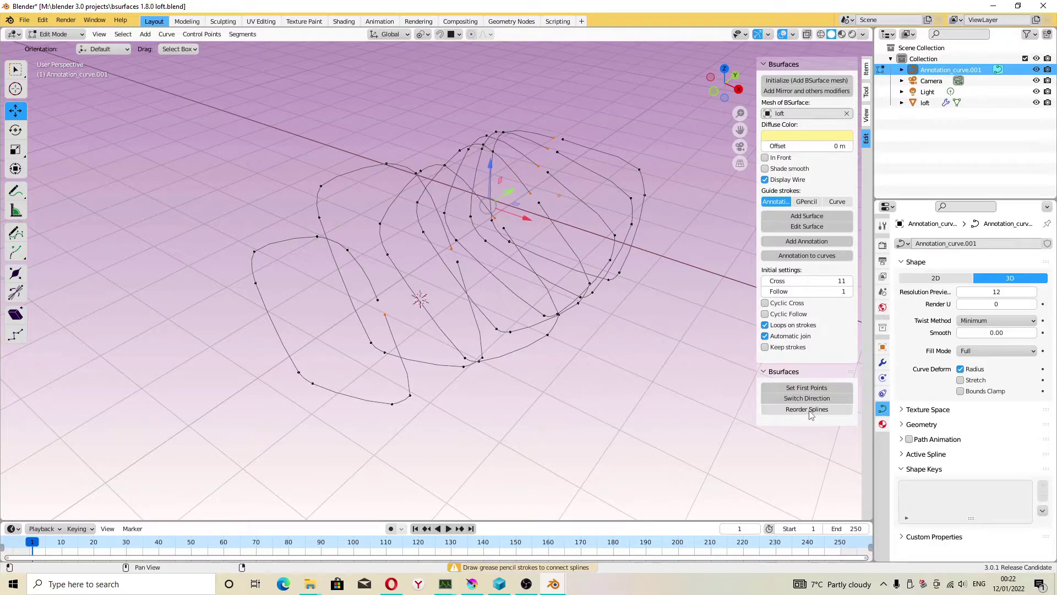
click(378, 297)
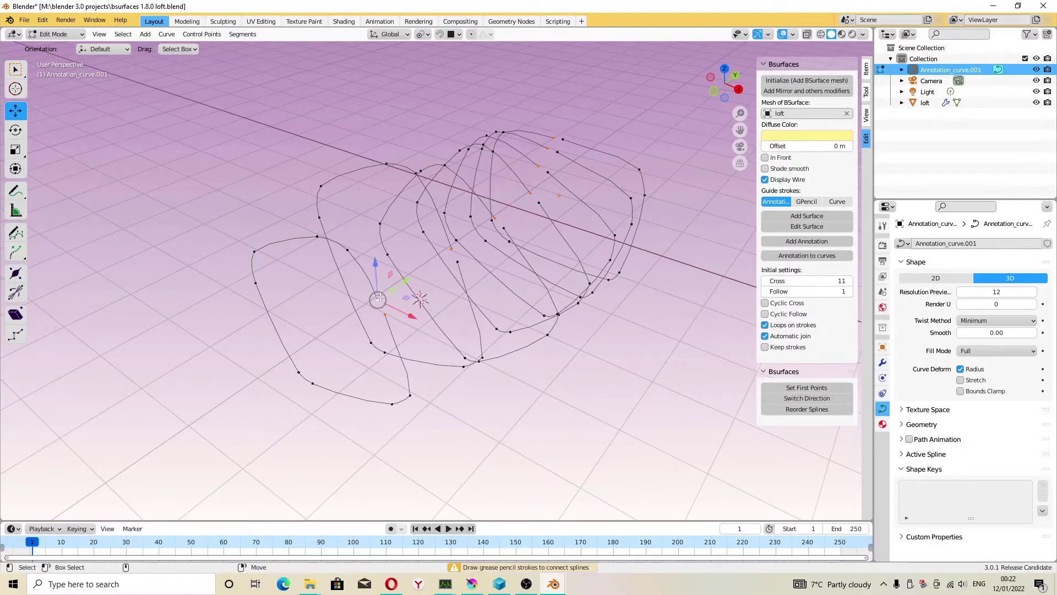
click(814, 412)
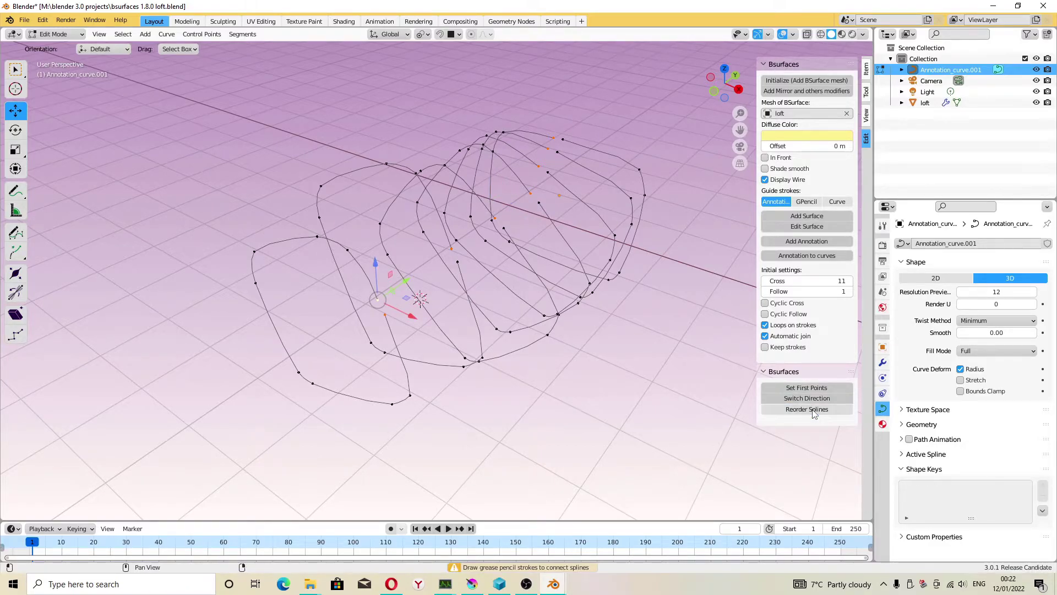
click(807, 388)
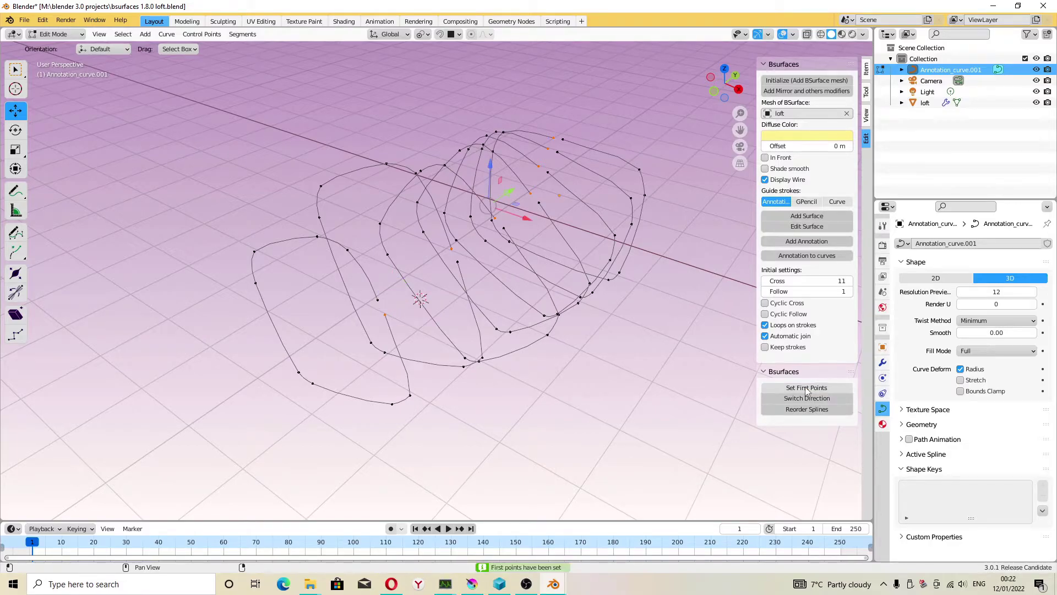
click(378, 300)
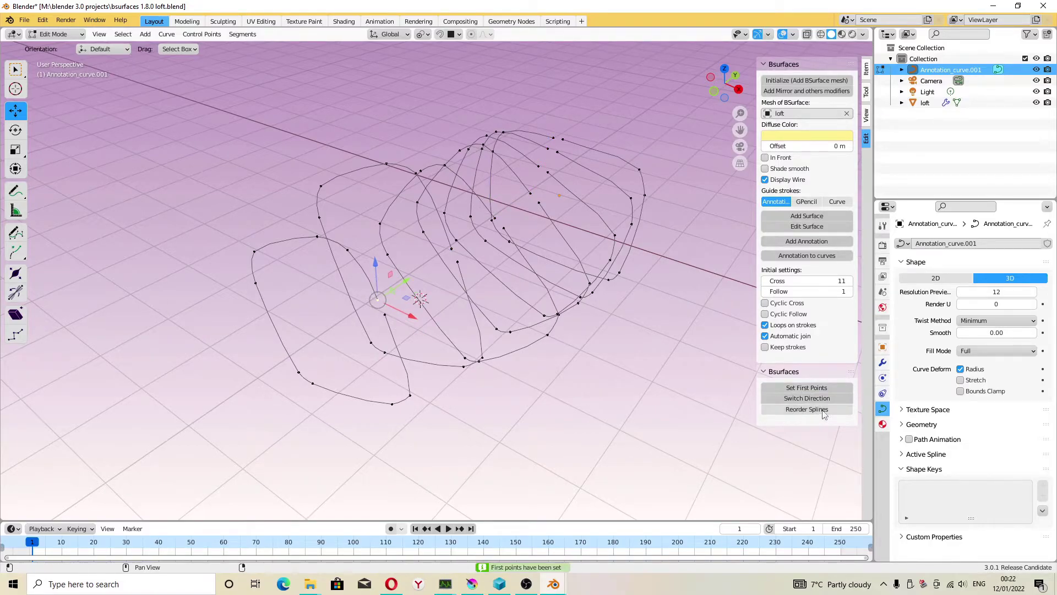
click(818, 389)
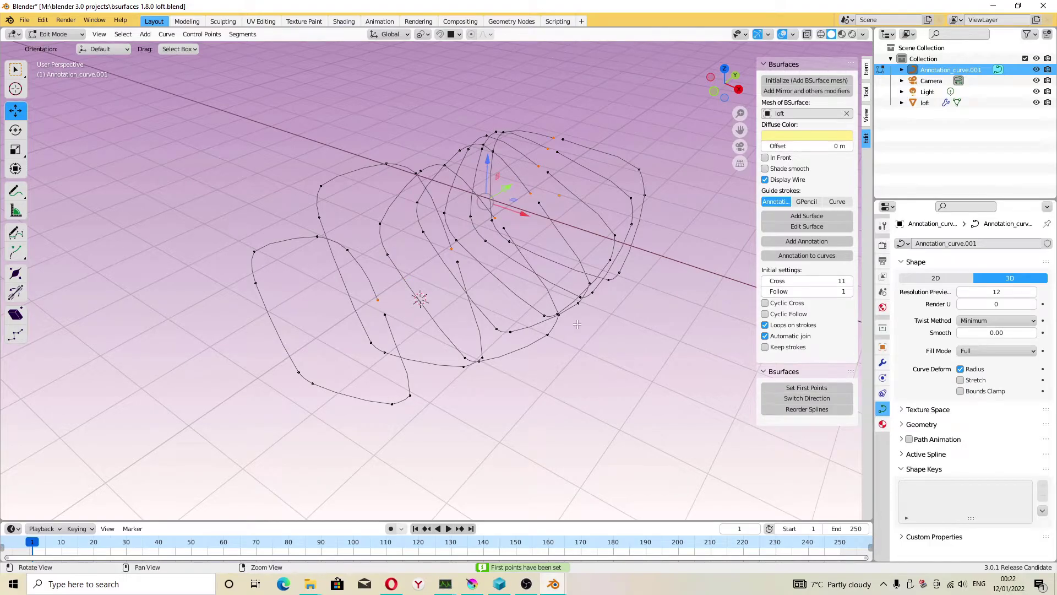
mouse_move(550, 308)
middle_down()
mouse_move(565, 234)
mouse_move(391, 309)
mouse_move(497, 334)
mouse_move(675, 243)
middle_up()
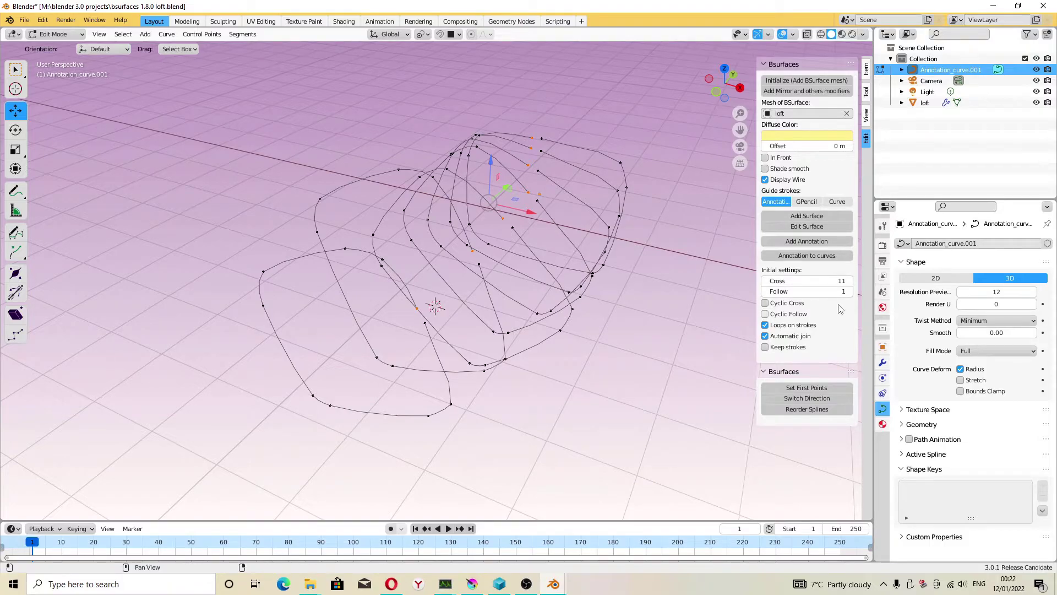
- Use Annotation_curve.001 as the Curve guide strokes and add the Bsurfaces loft surface
click(838, 202)
click(848, 213)
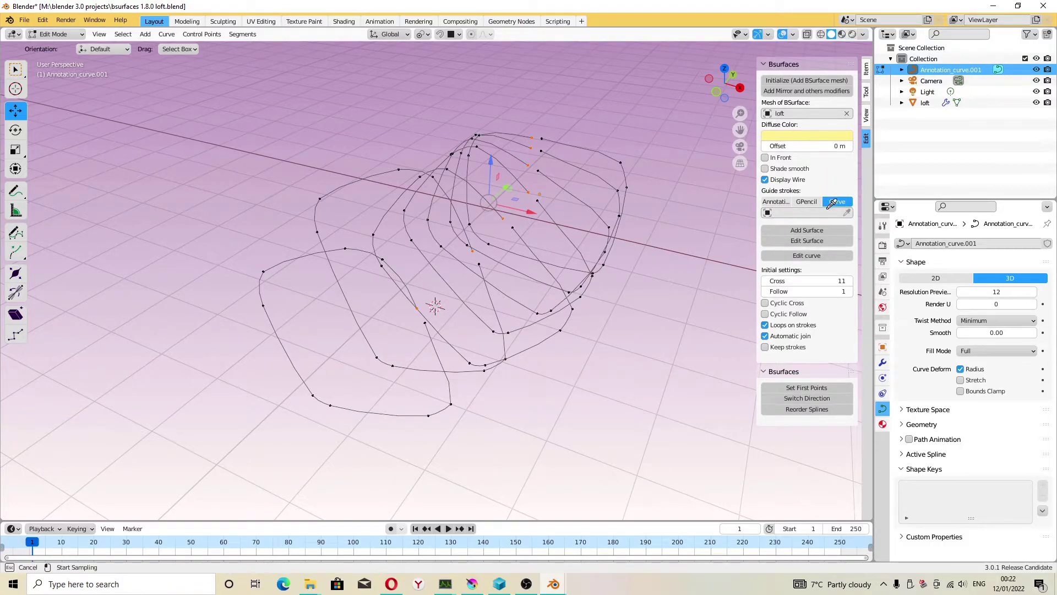
click(606, 183)
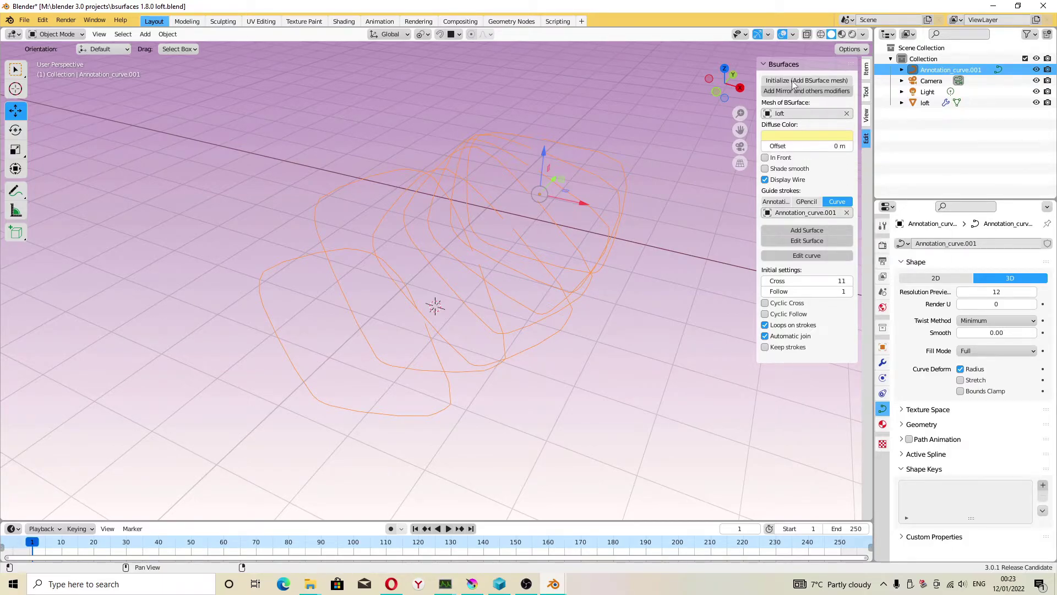
click(795, 231)
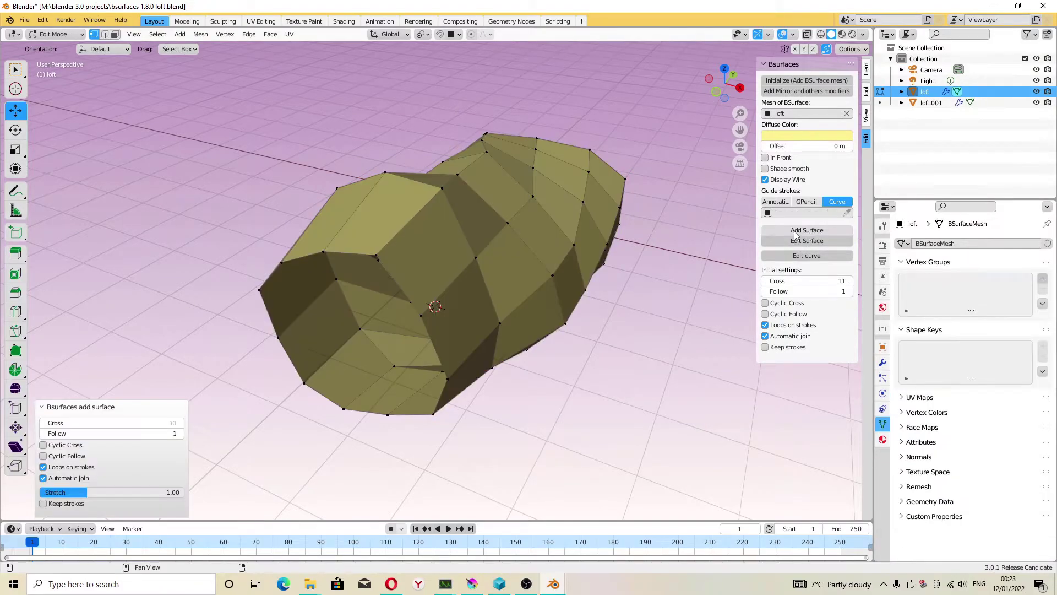
- Rebuild the loft surface with Stretch 0.83, Cross 29 and Follow 6
mouse_move(496, 264)
middle_down()
mouse_move(572, 271)
mouse_move(418, 275)
middle_up()
mouse_move(83, 493)
mouse_down()
mouse_move(64, 493)
mouse_move(77, 492)
mouse_up()
mouse_move(103, 424)
mouse_down()
mouse_move(115, 436)
mouse_move(139, 423)
mouse_up()
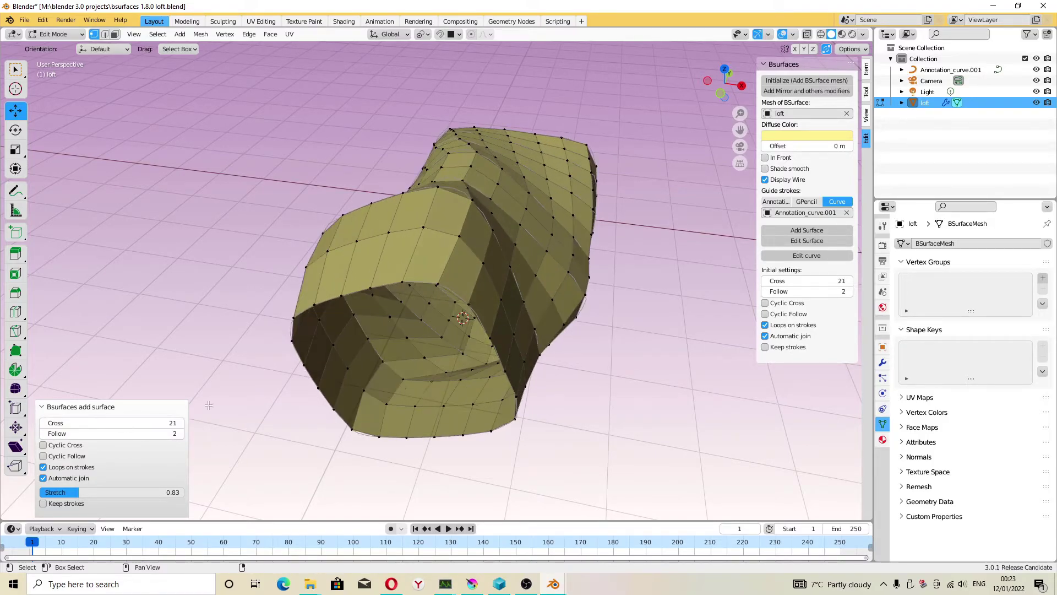
middle_drag(386, 286, 340, 299)
middle_drag(268, 264, 458, 312)
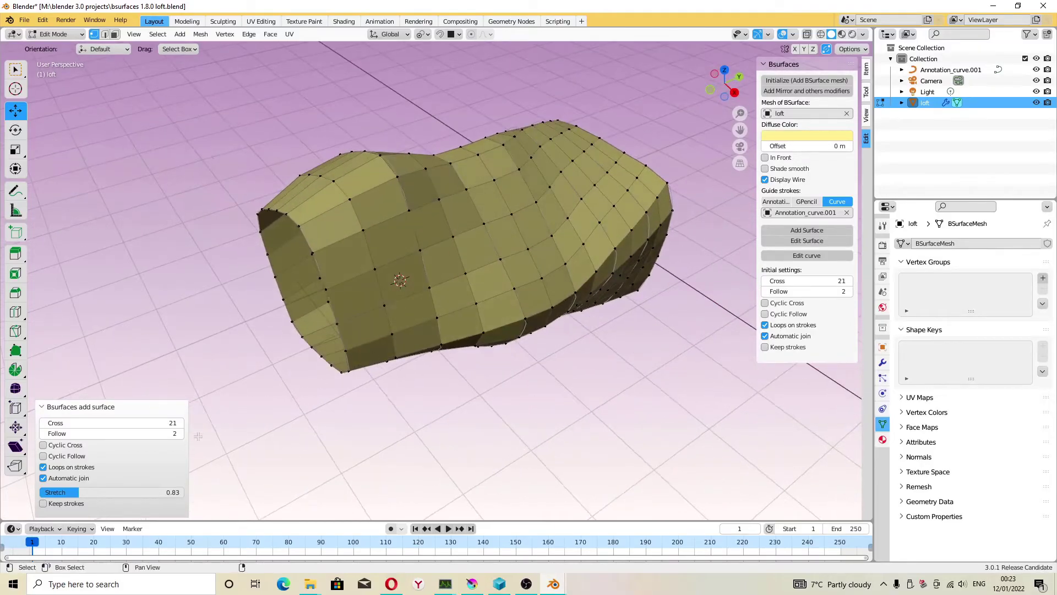
mouse_move(140, 432)
mouse_down()
mouse_move(153, 433)
mouse_move(144, 420)
mouse_up()
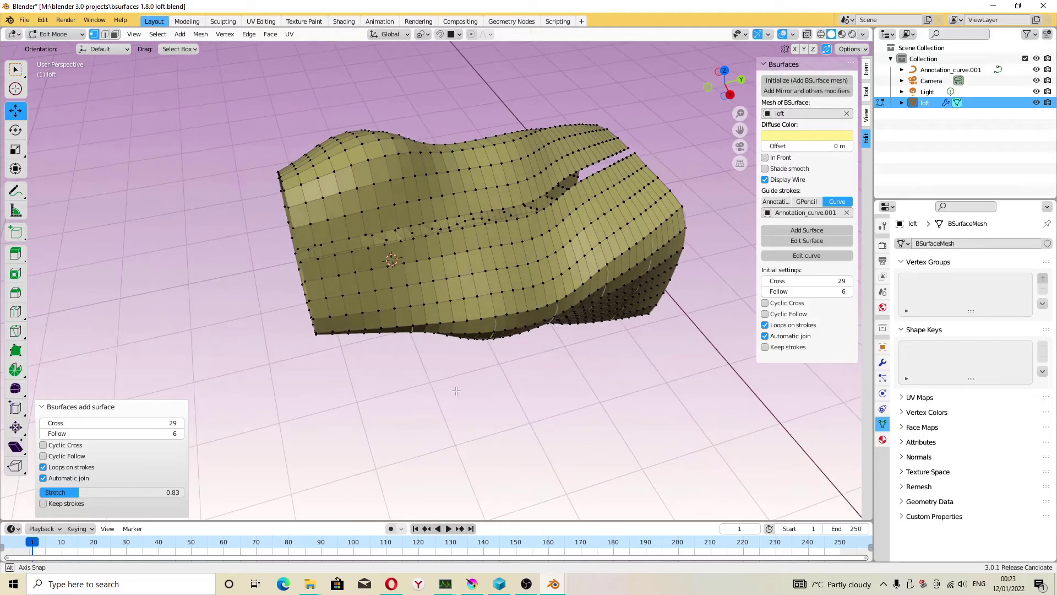
middle_drag(402, 395, 408, 410)
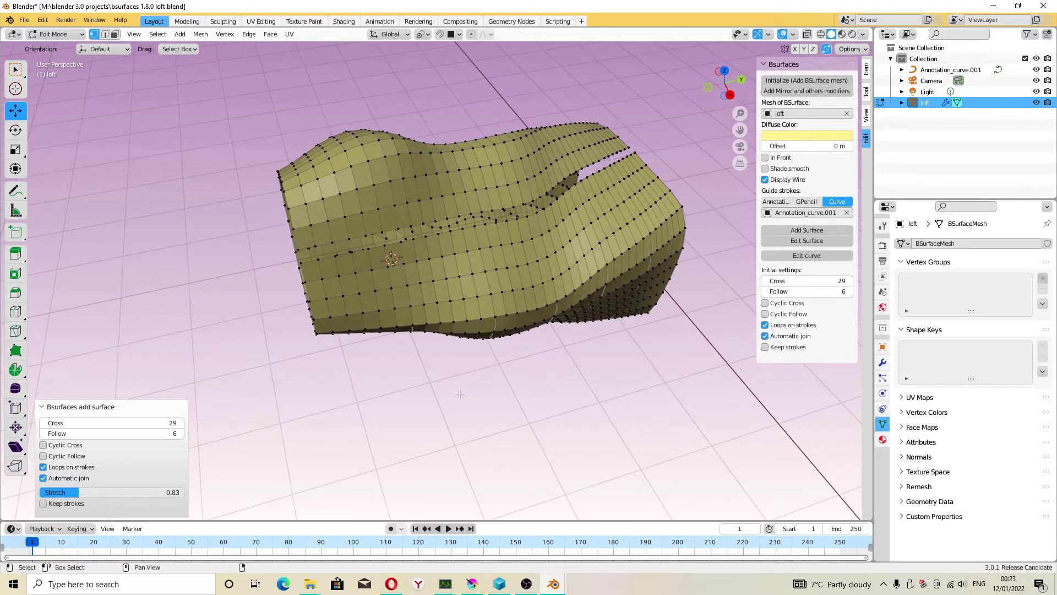
- Hide and unhide the loft mesh, and toggle Loops on strokes off and back on
click(1036, 103)
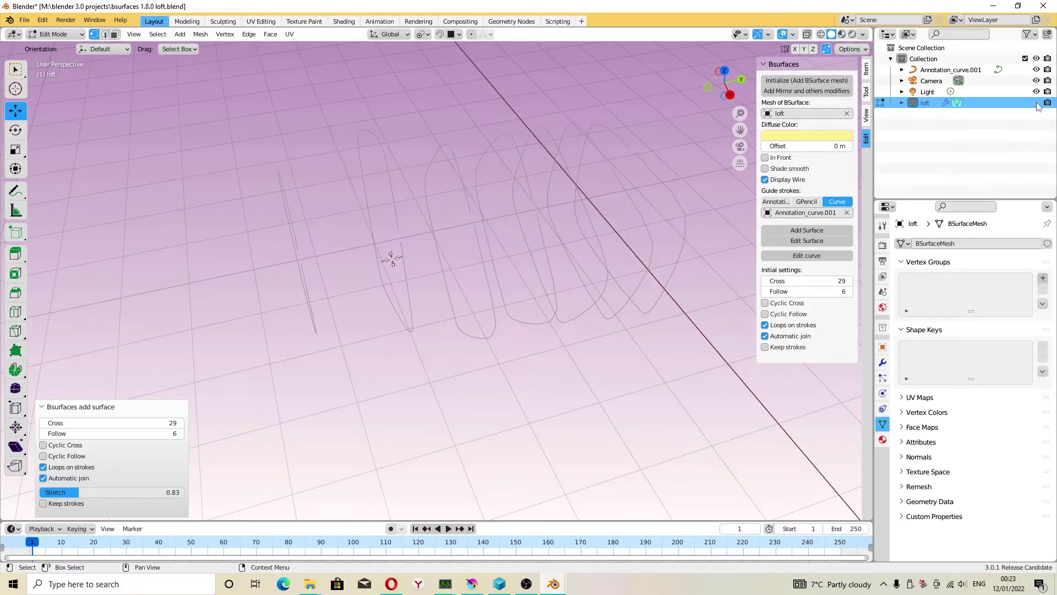
click(1035, 103)
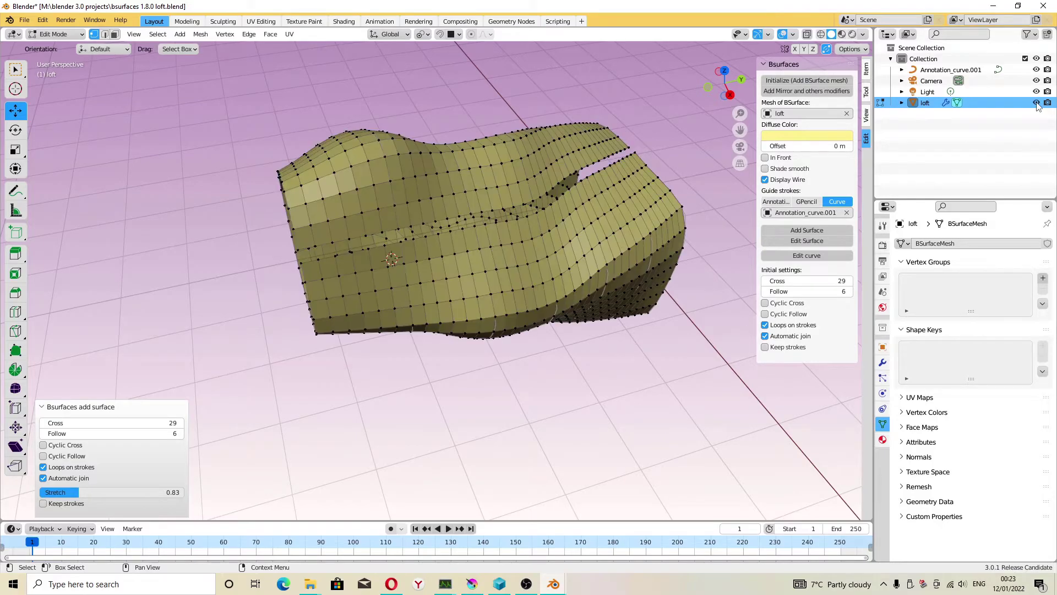
click(1035, 103)
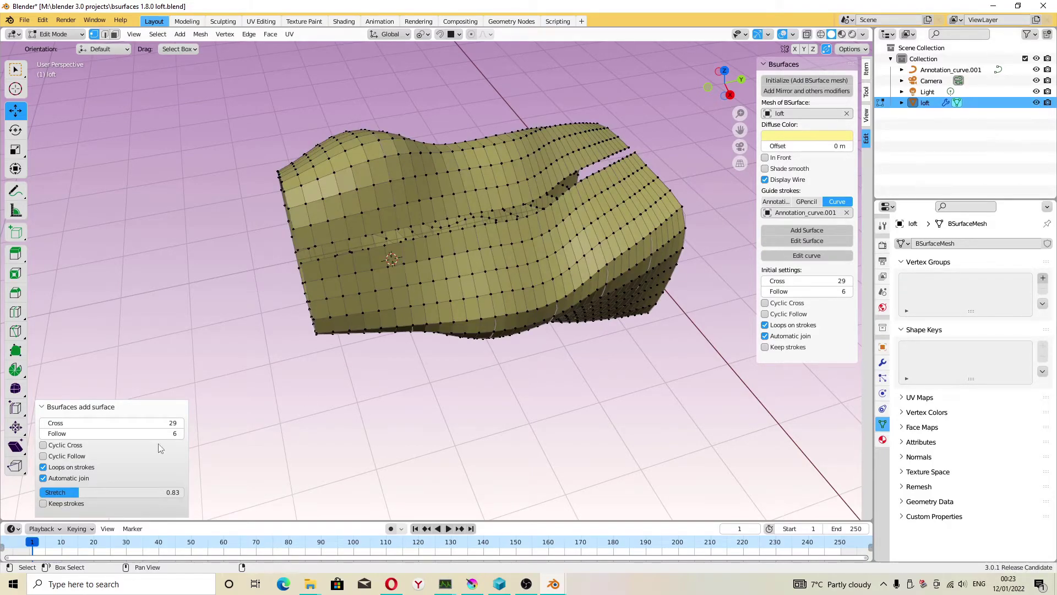
click(43, 468)
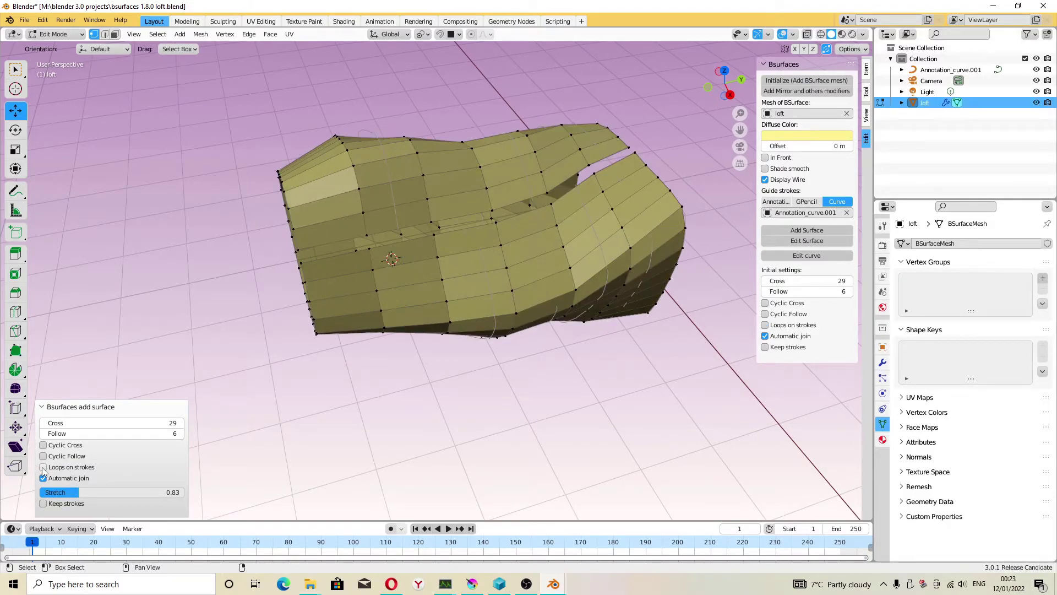
click(42, 468)
click(42, 468)
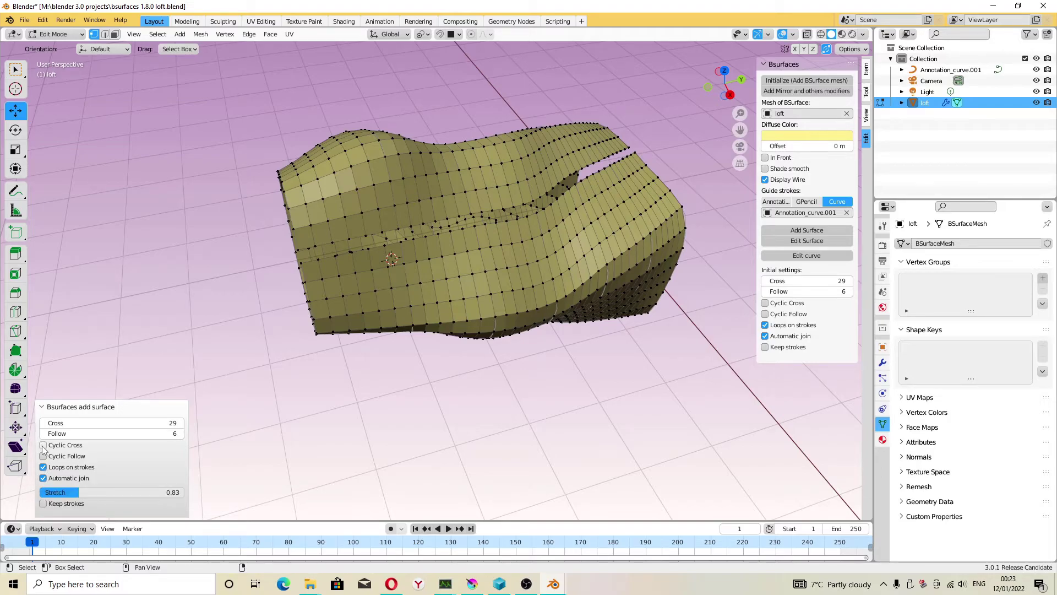
- Try Cyclic Cross and Cyclic Follow on the loft, then turn both back off
click(43, 456)
click(43, 456)
click(44, 446)
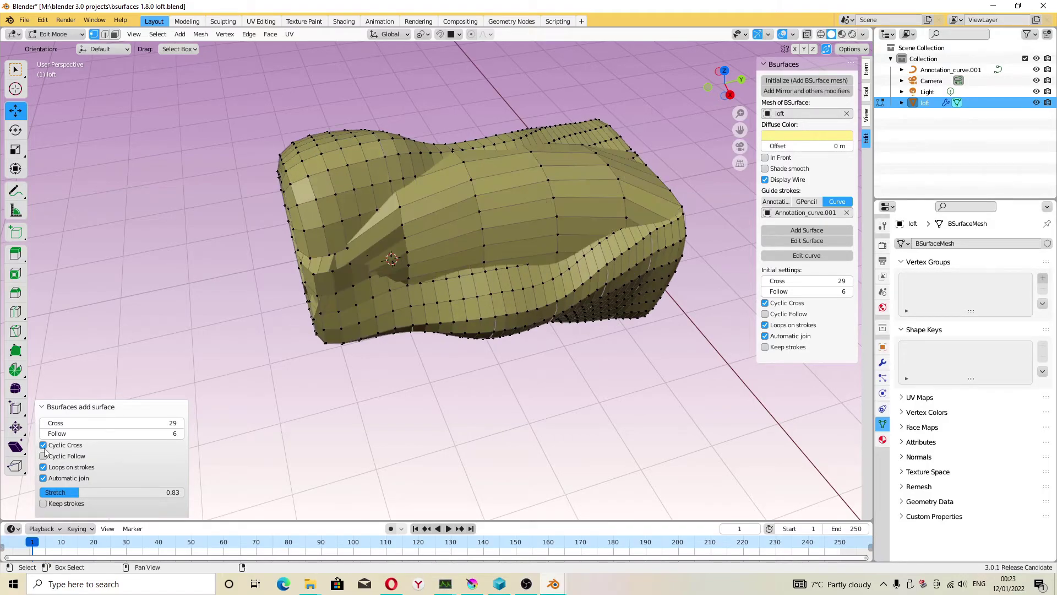
click(43, 446)
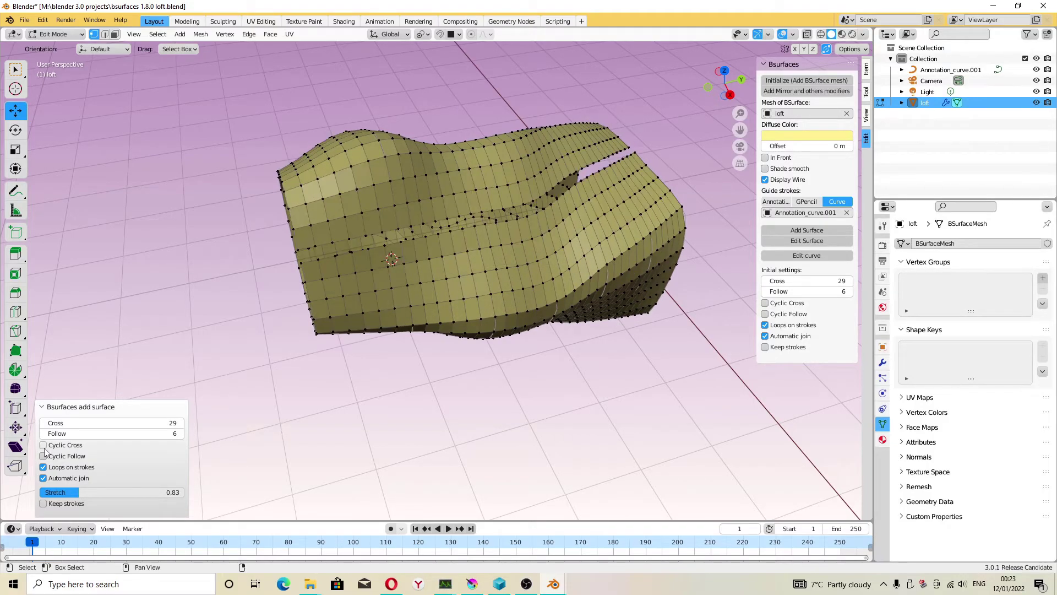
click(43, 456)
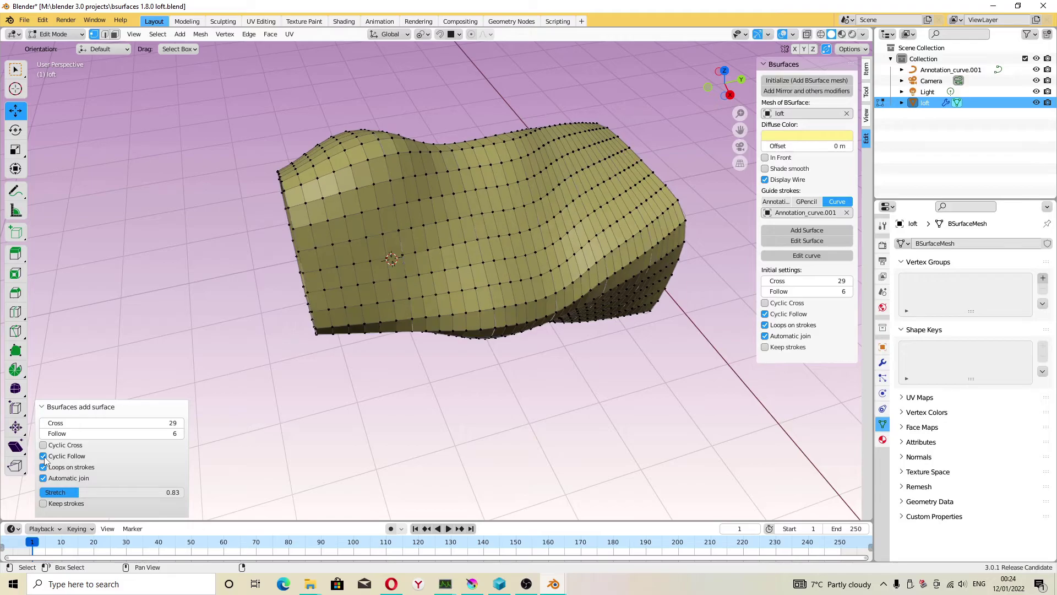
click(44, 457)
click(43, 456)
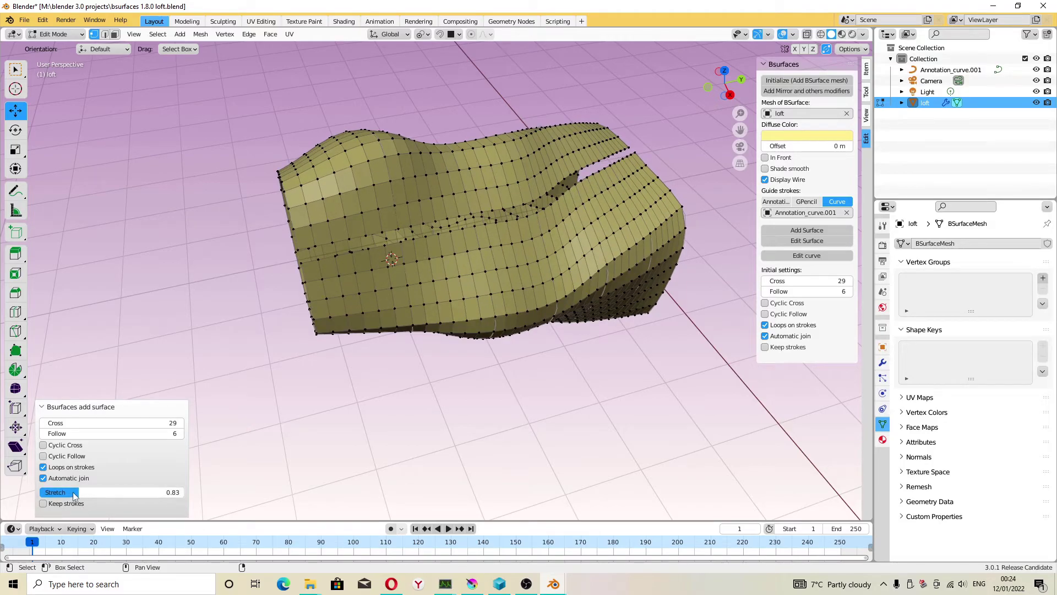
- Raise the loft surface's Stretch to 1.44 and select loft in the Outliner
mouse_move(99, 491)
mouse_down()
mouse_move(74, 492)
mouse_move(110, 496)
mouse_up()
mouse_move(539, 308)
middle_down()
mouse_move(584, 283)
mouse_move(601, 360)
mouse_move(567, 262)
mouse_move(491, 373)
mouse_move(551, 342)
middle_up()
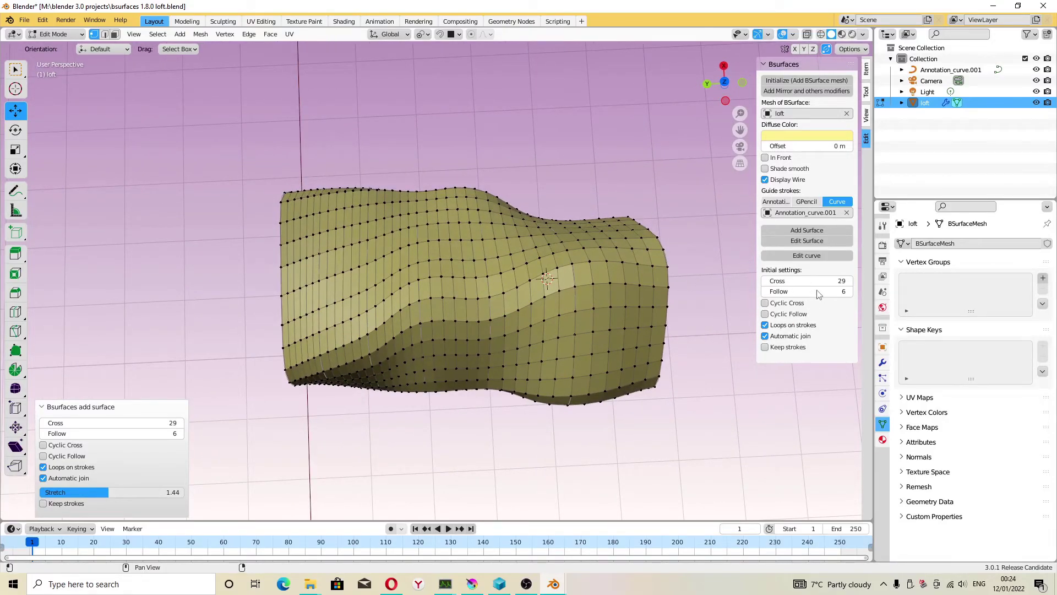
scroll(451, 389, down, 2)
middle_drag(450, 389, 529, 330)
click(924, 103)
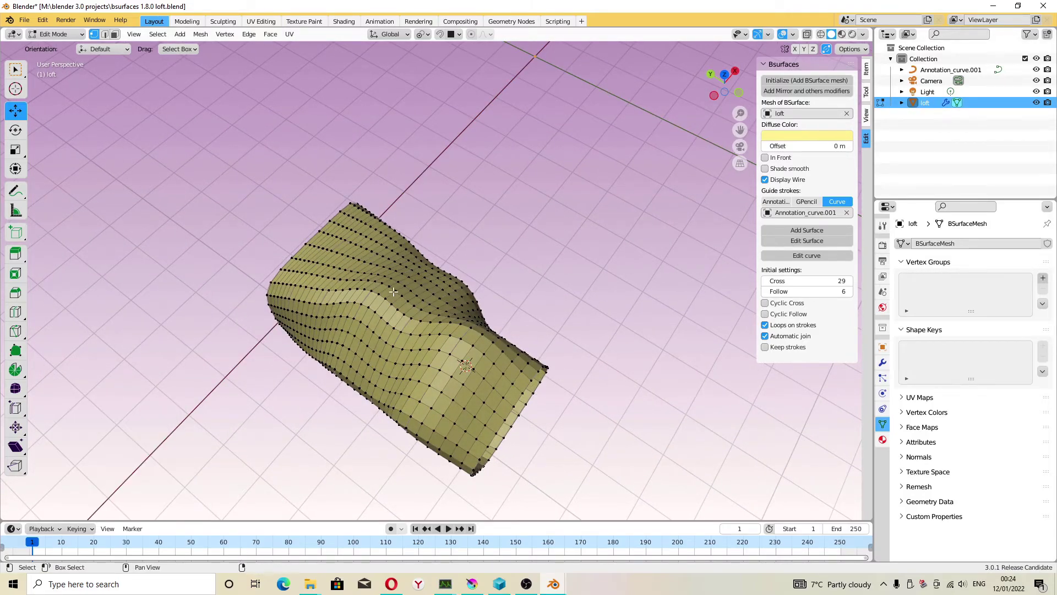
- Return to Object Mode, place the 3D cursor, and set the pivot to 3D Cursor
click(55, 34)
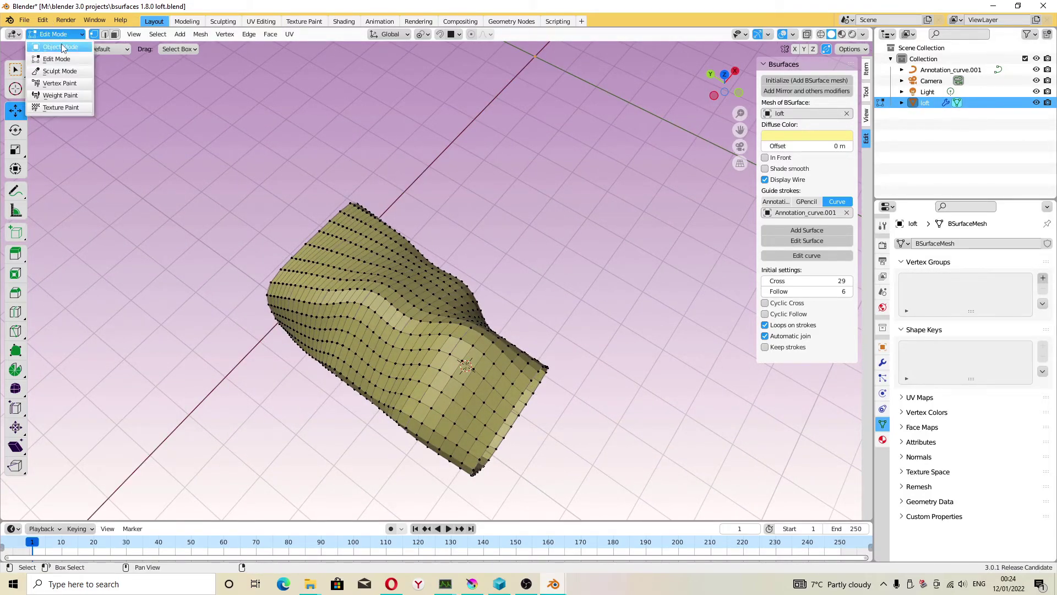
scroll(405, 311, down, 1)
scroll(408, 320, down, 1)
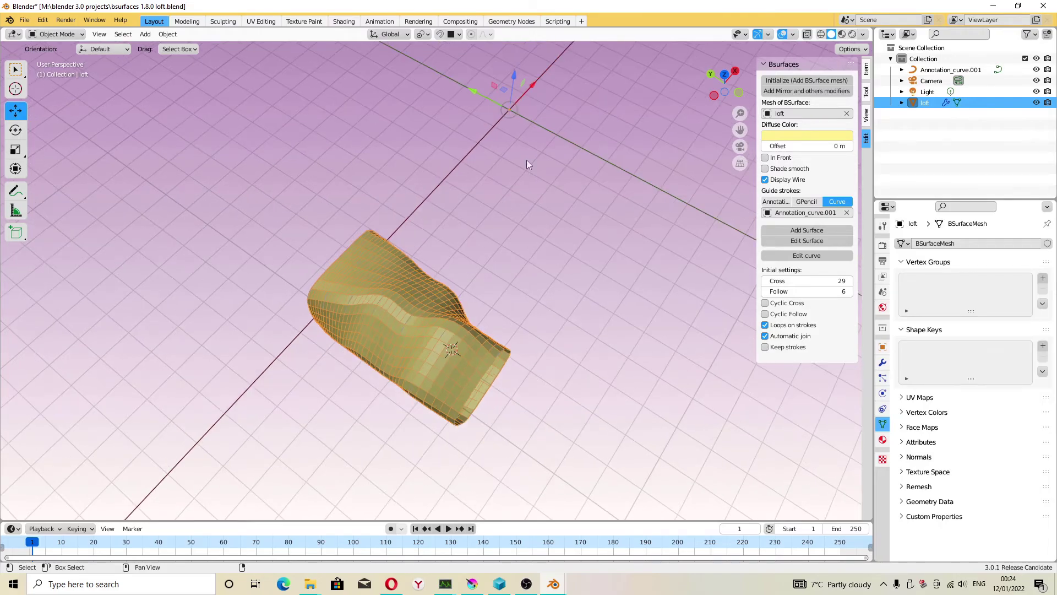
shift+right_click(408, 326)
click(424, 34)
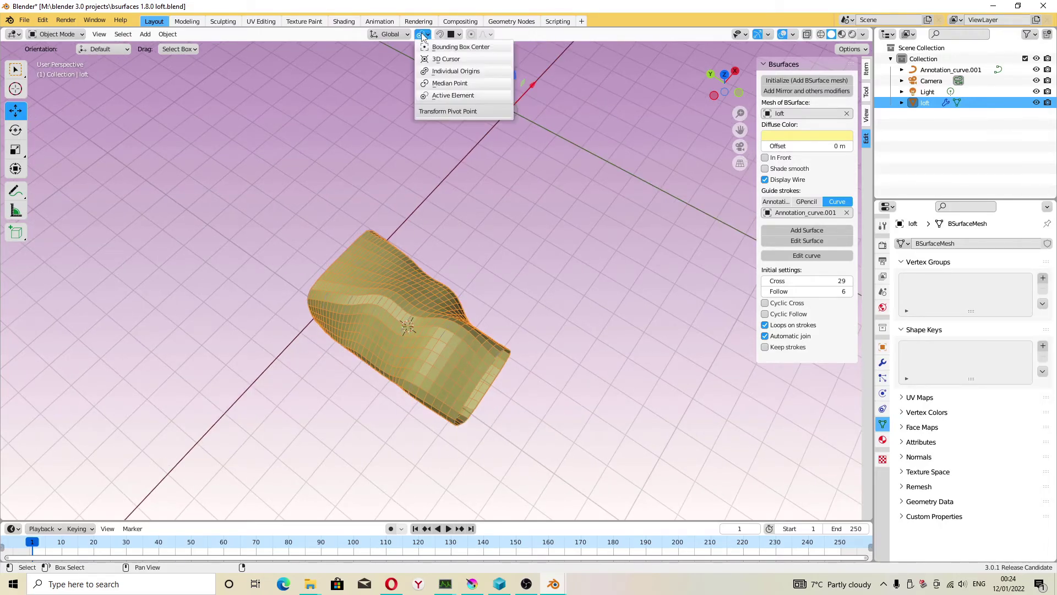
click(438, 68)
- Move the loft 5.903 m along X beside the curves and save bsurfaces 1.8.0 loft.blend
drag(439, 293, 555, 156)
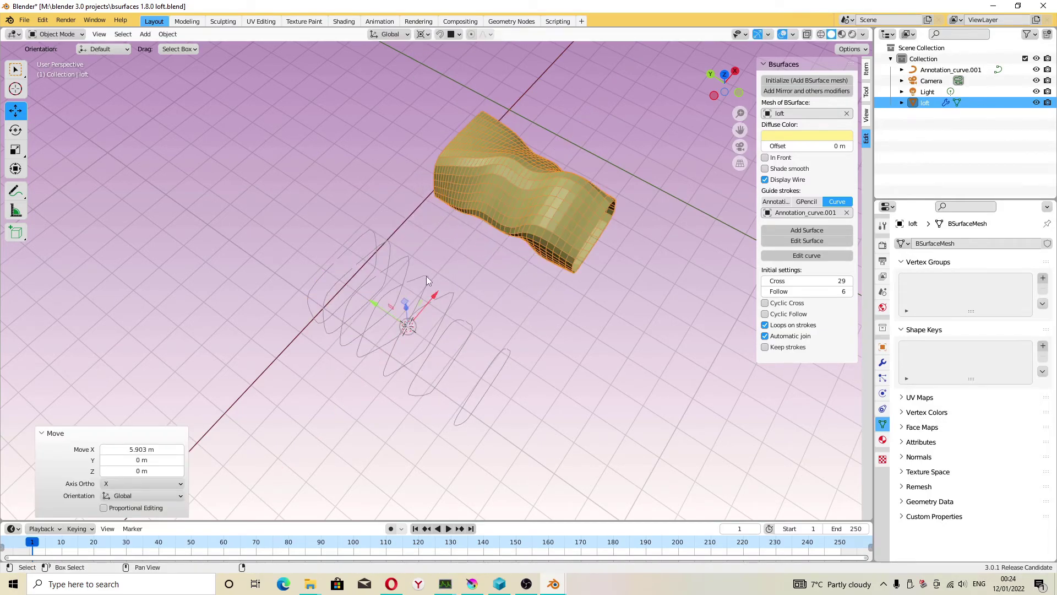
click(428, 279)
mouse_move(427, 279)
middle_down()
mouse_move(578, 285)
mouse_move(573, 264)
mouse_move(481, 325)
mouse_move(578, 275)
middle_up()
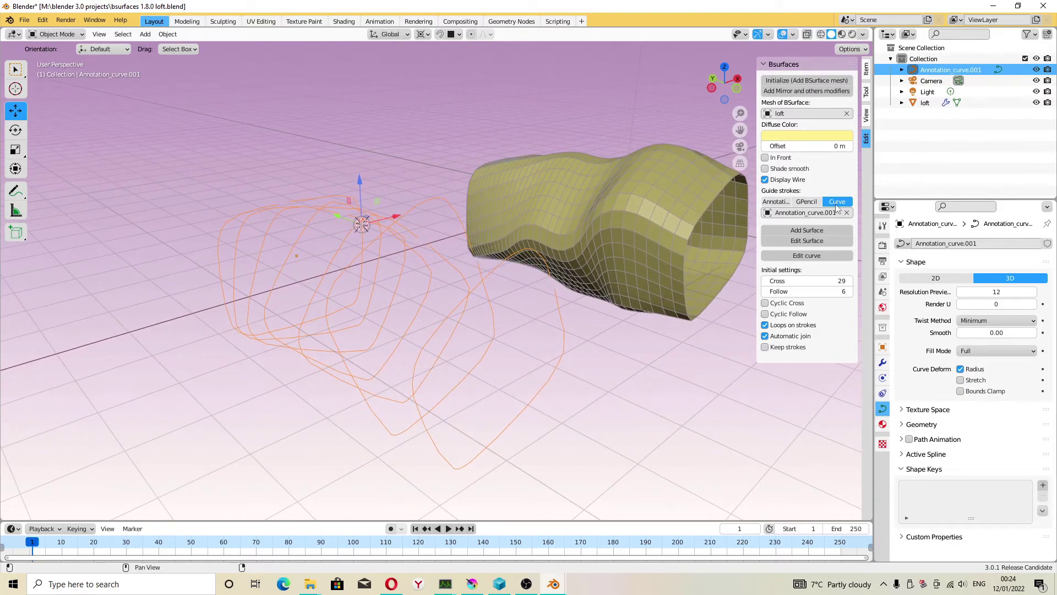
mouse_move(419, 278)
middle_down()
mouse_move(600, 316)
mouse_move(527, 293)
mouse_move(411, 157)
middle_up()
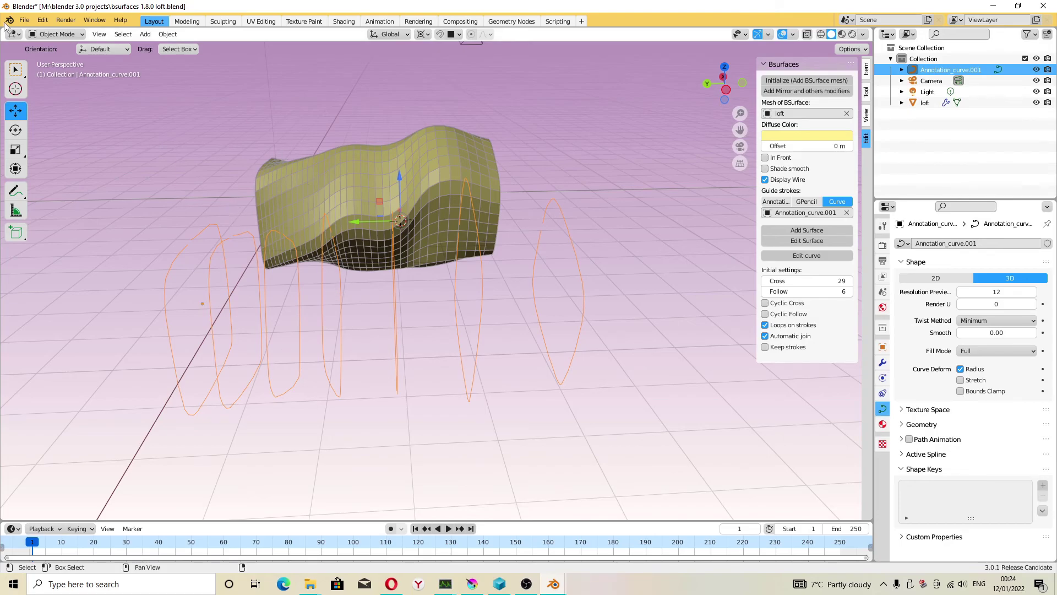
click(25, 20)
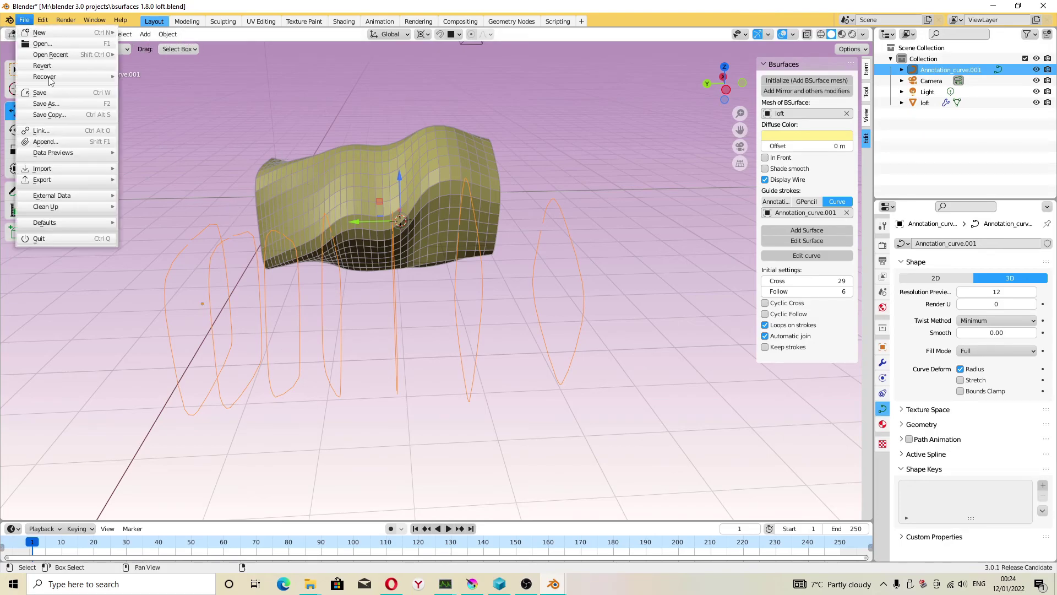
click(49, 93)
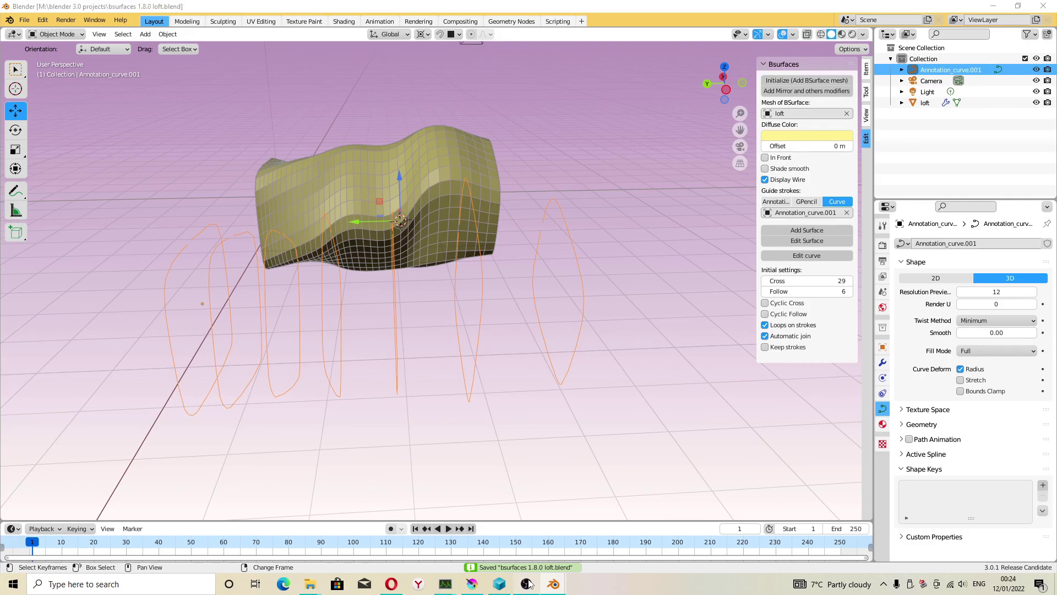